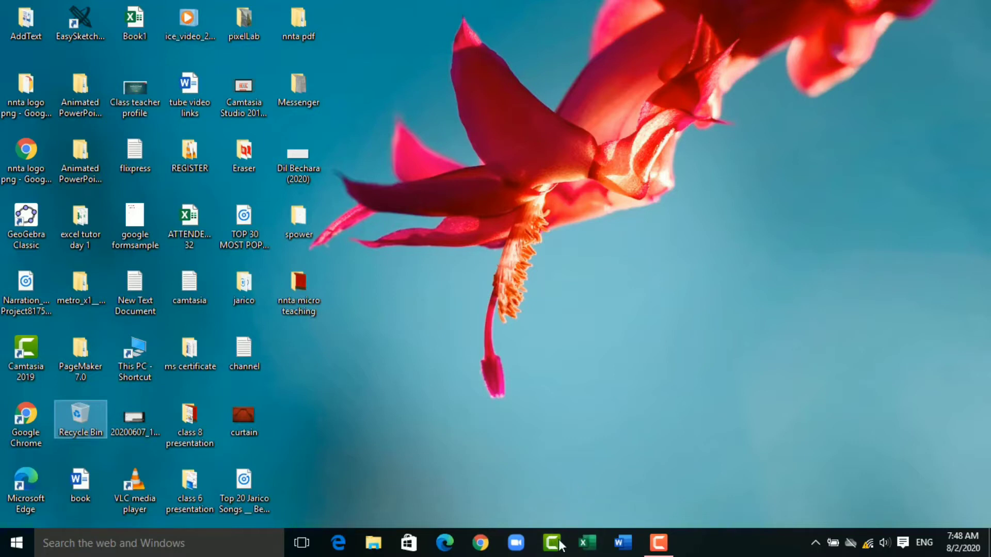
Step: Launch Excel from the taskbar icon to reach its start screen
{"action": "left_click", "coordinate": [593, 551]}
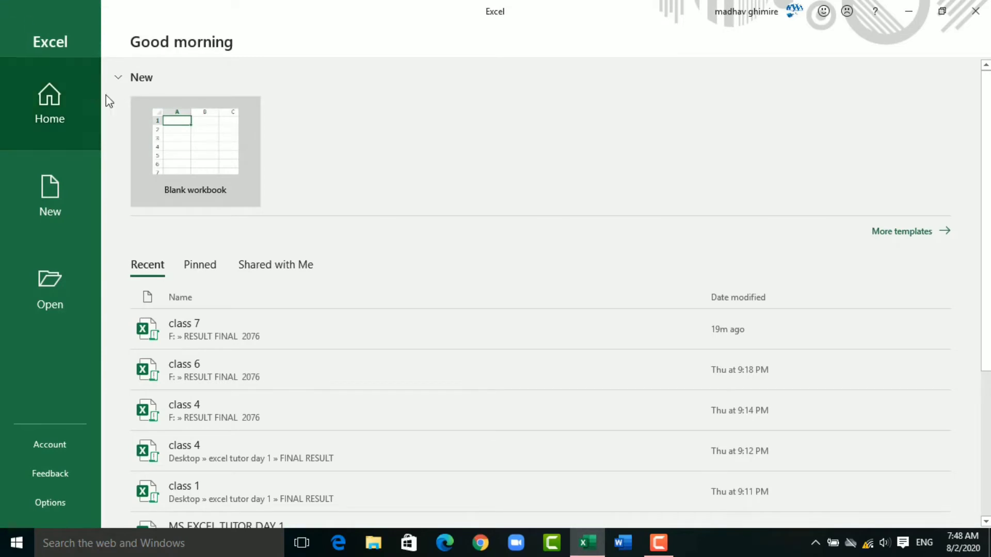
Step: Create a new blank workbook, Book1
{"action": "left_click", "coordinate": [210, 161]}
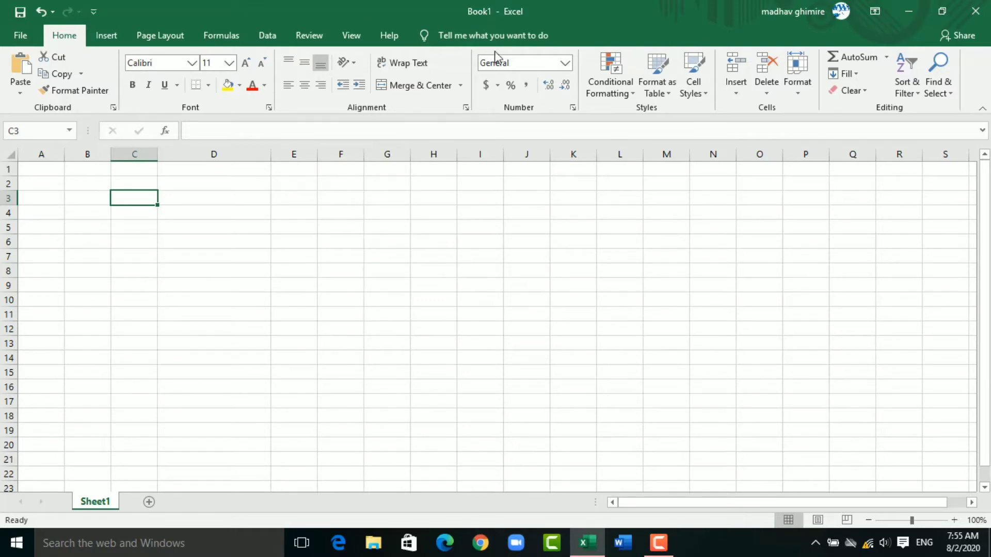
{"action": "left_click", "coordinate": [140, 227]}
{"action": "left_click", "coordinate": [805, 298]}
{"action": "left_click", "coordinate": [378, 295]}
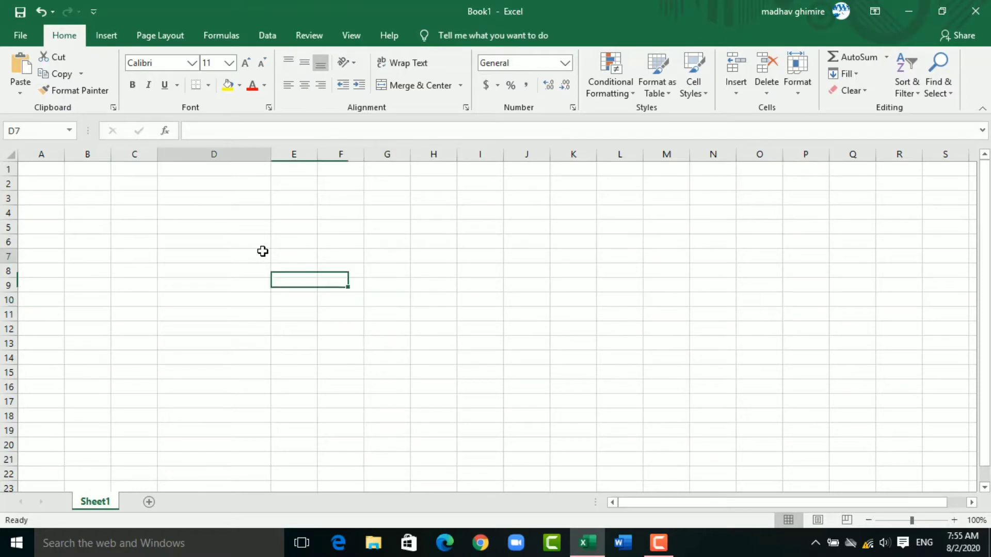
{"action": "left_click", "coordinate": [401, 224]}
Step: Enter serial number 1 in C3 and the first student's full name in D3
{"action": "left_click", "coordinate": [125, 195]}
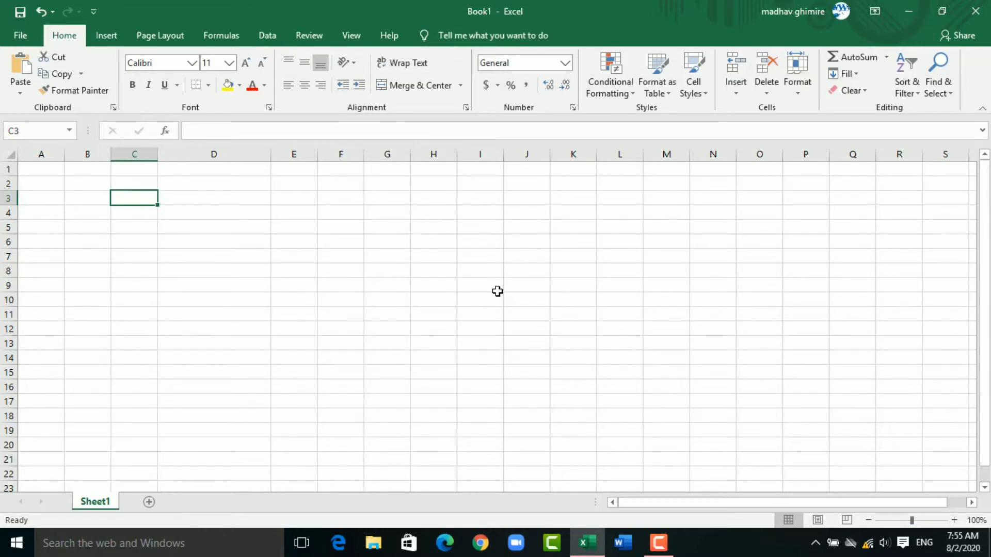
{"action": "type", "text": "1"}
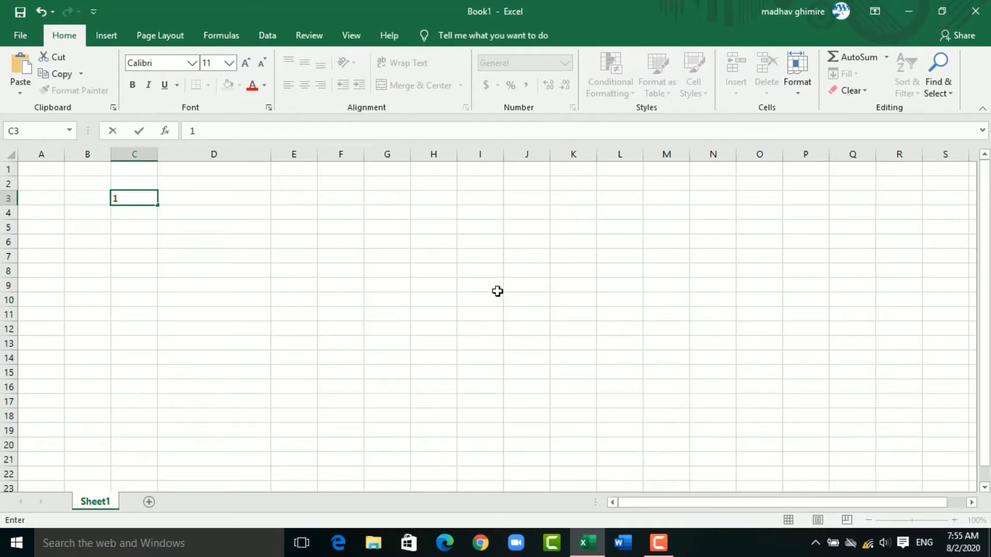
{"action": "key", "text": "Tab"}
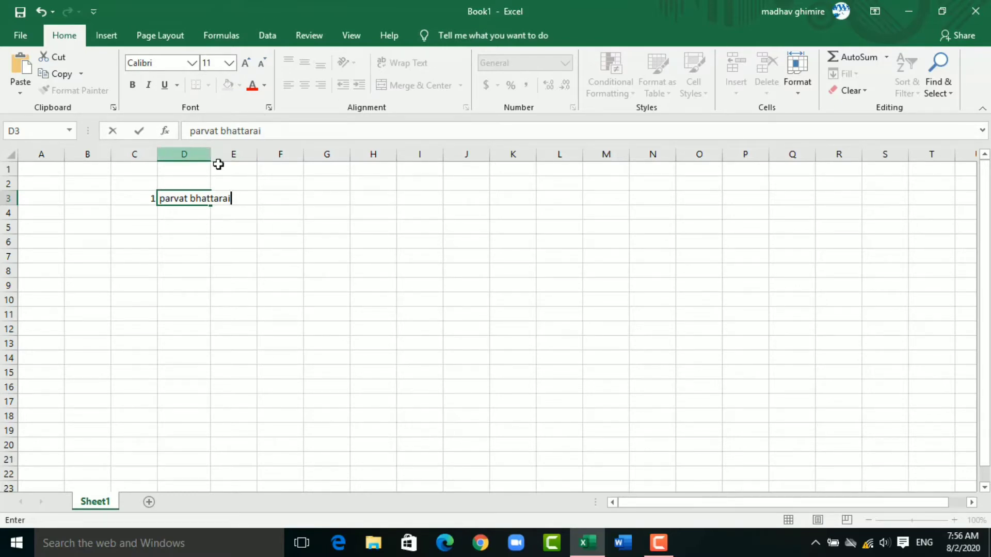
{"action": "left_click", "coordinate": [283, 212]}
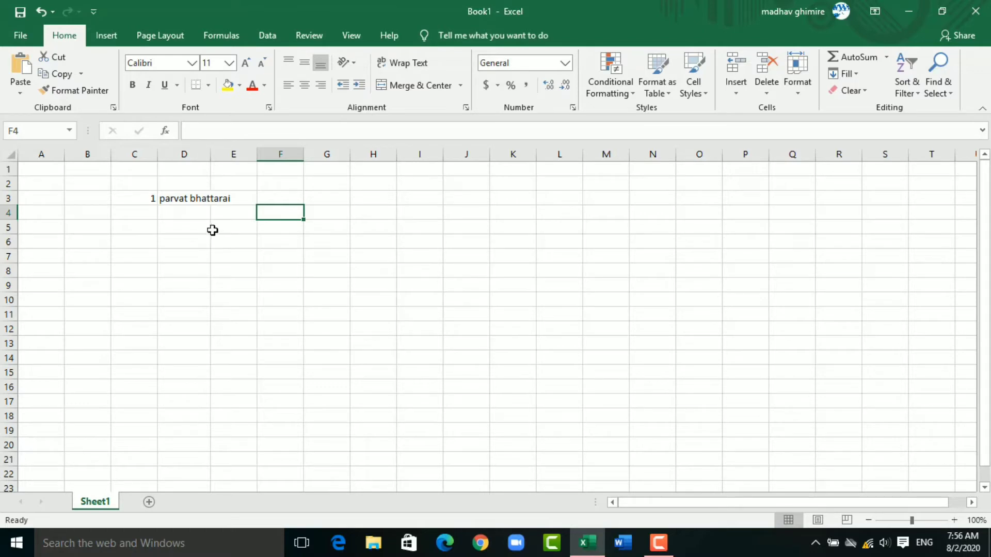
Step: Widen column D so the student's name fits
{"action": "left_click_drag", "start_coordinate": [212, 229], "coordinate": [211, 213]}
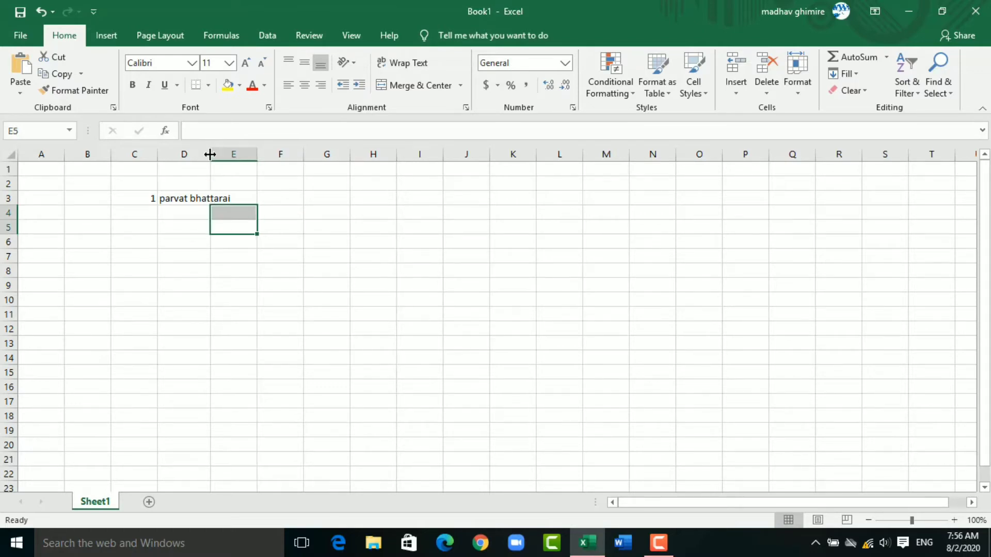
{"action": "left_click", "coordinate": [274, 223]}
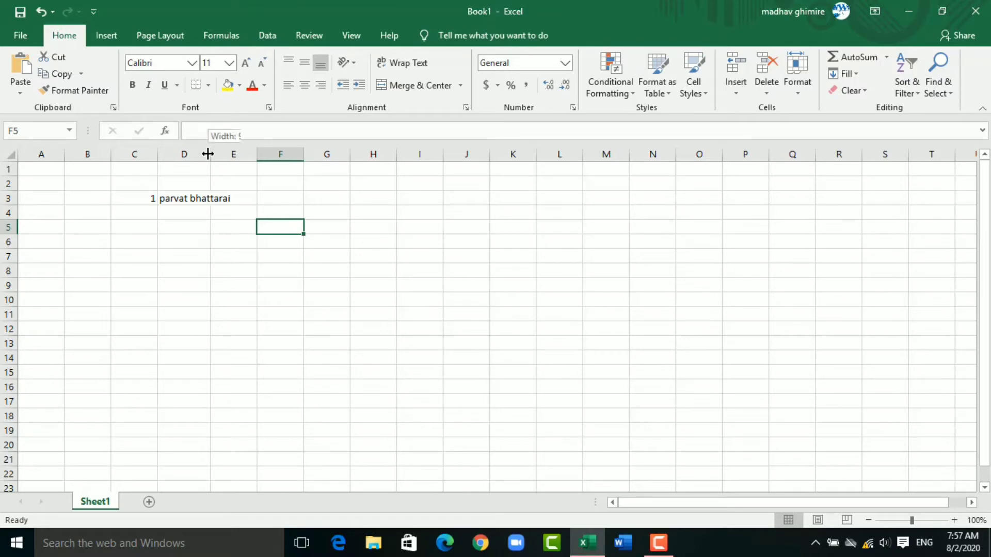
{"action": "left_click_drag", "start_coordinate": [209, 156], "coordinate": [234, 155]}
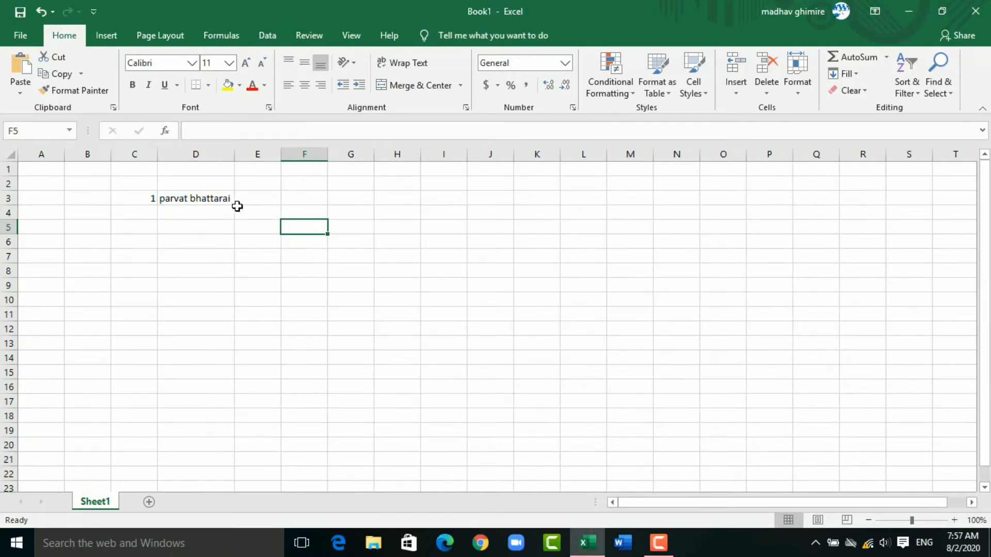
Step: Enter class 8 in E3 and the student's address in F3, then autofit column F
{"action": "left_click", "coordinate": [212, 197]}
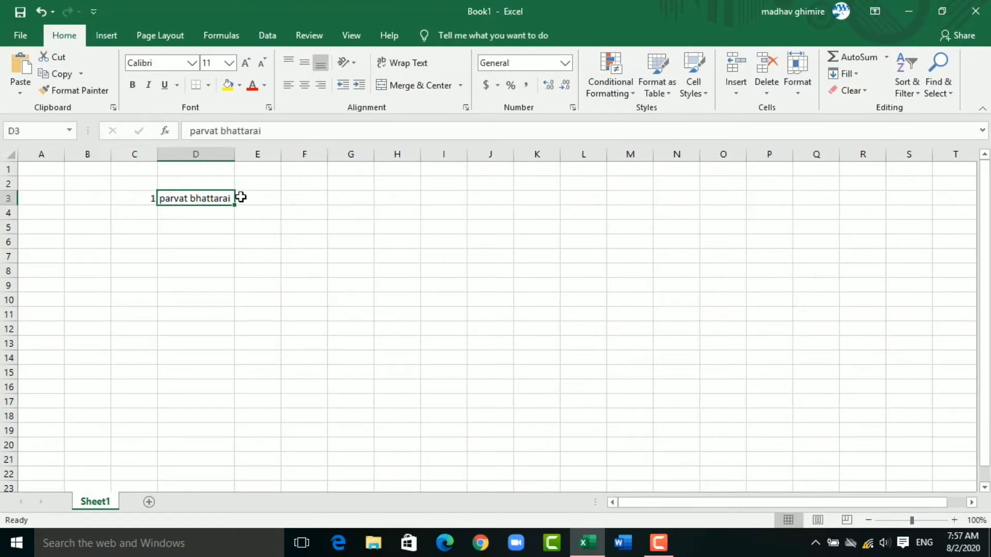
{"action": "left_click", "coordinate": [241, 197]}
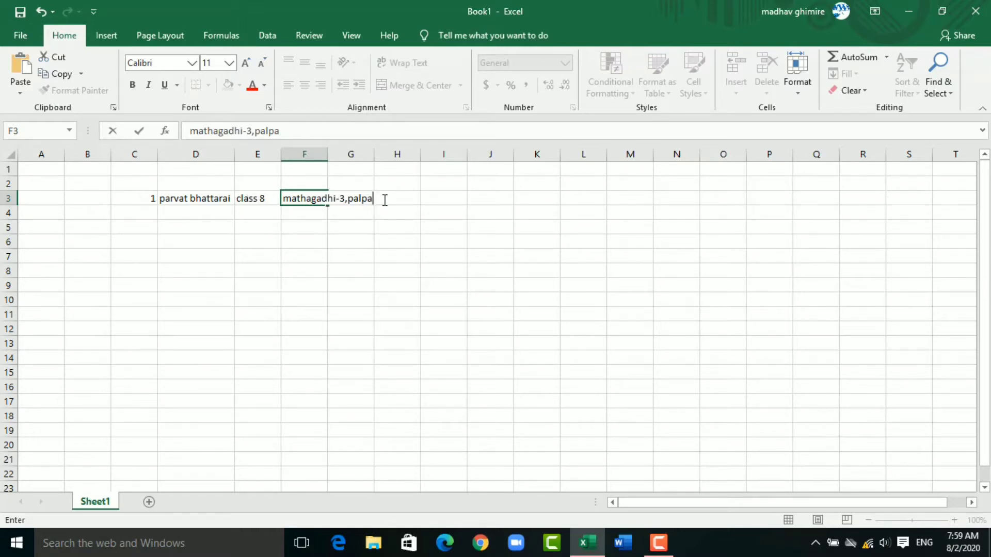
{"action": "left_click", "coordinate": [430, 225]}
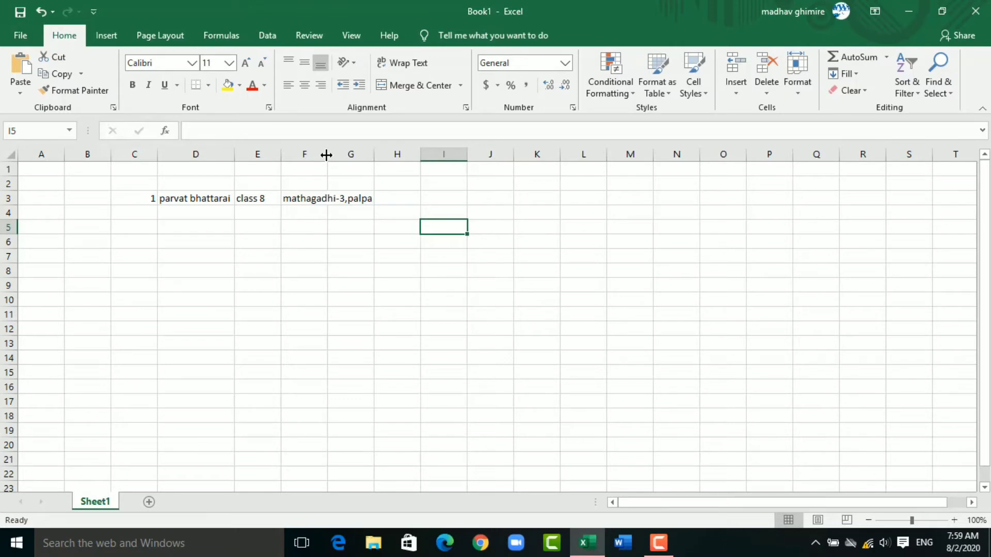
{"action": "double_click", "coordinate": [326, 155]}
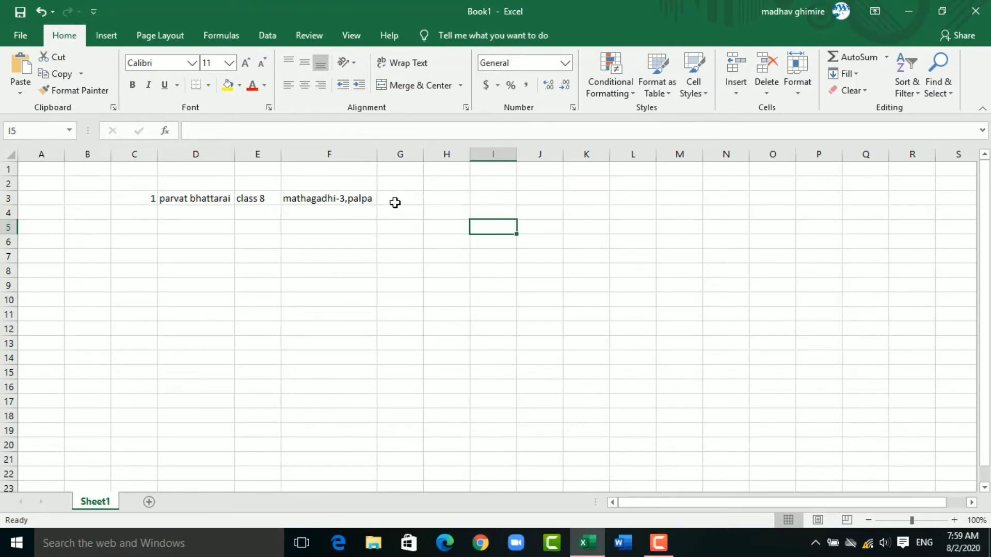
Step: Enter serial numbers 2 and 3 with student names and class 8 in rows 4 and 5
{"action": "key", "text": "Up"}
{"action": "key", "text": "Up"}
{"action": "key", "text": "Left"}
{"action": "key", "text": "Left"}
{"action": "key", "text": "Left"}
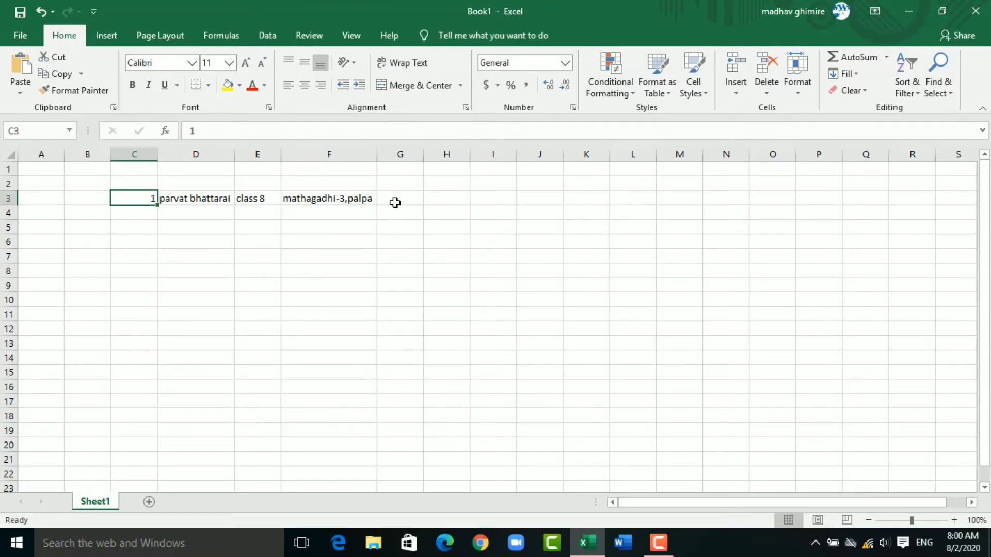
{"action": "key", "text": "Down"}
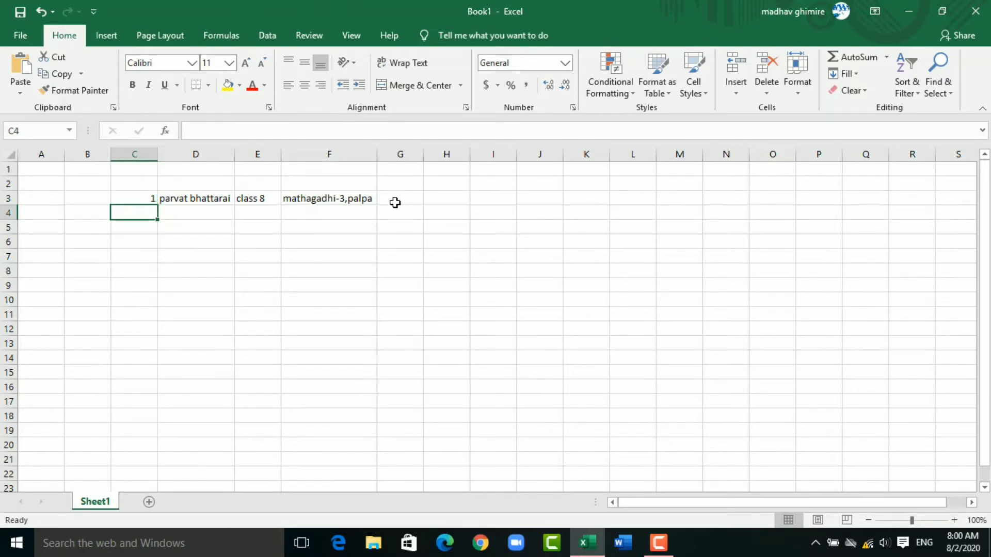
{"action": "type", "text": "2"}
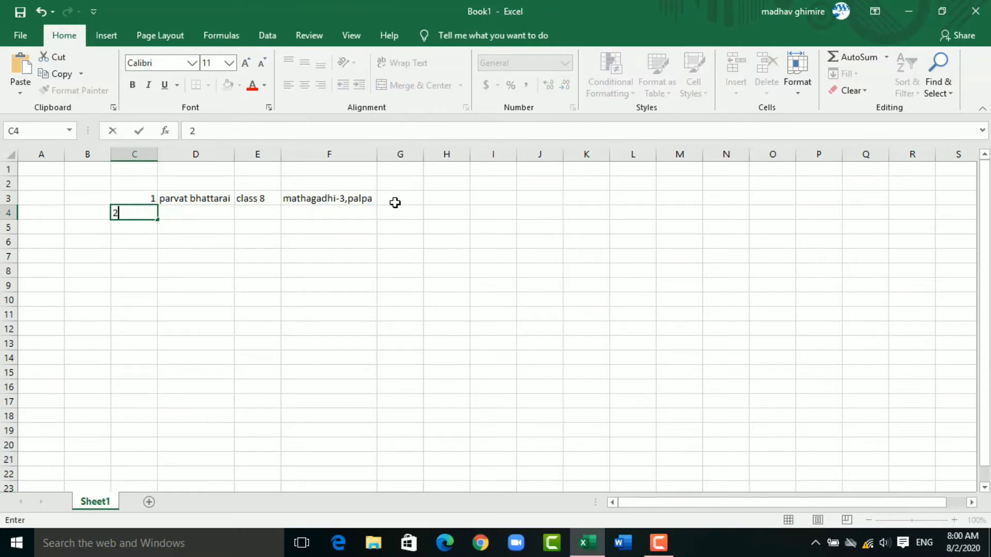
{"action": "key", "text": "Tab"}
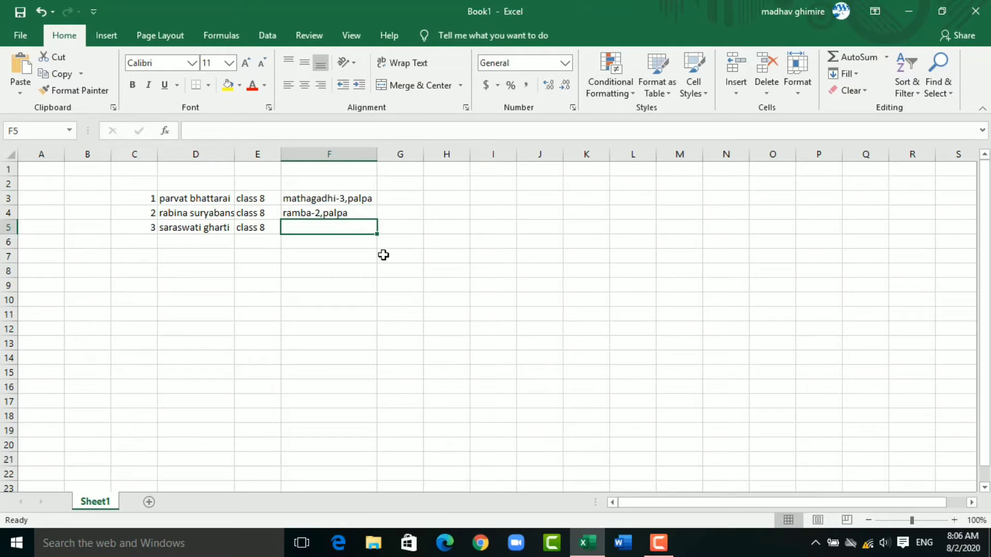
Step: Copy row 4's address from F4 down into F5
{"action": "left_click", "coordinate": [343, 211]}
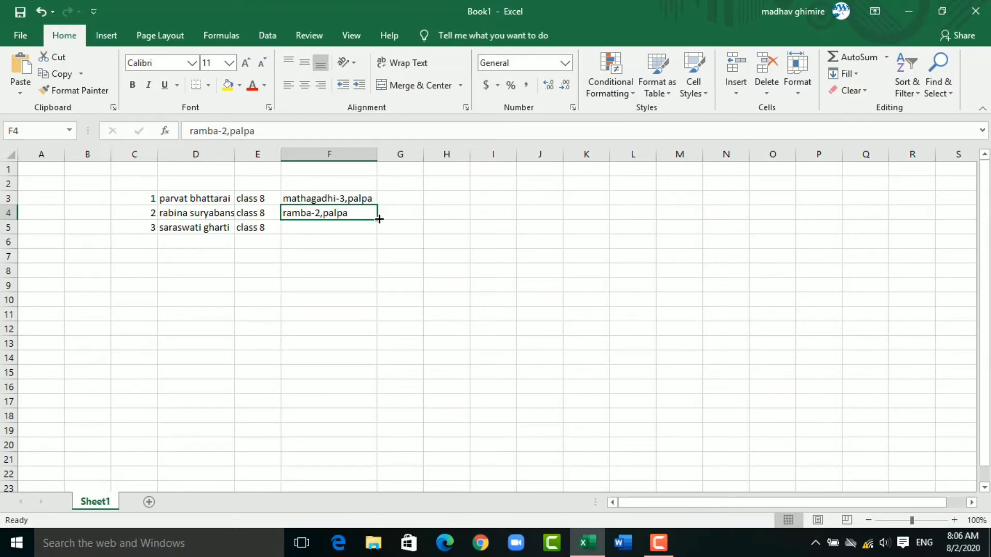
{"action": "left_click_drag", "start_coordinate": [379, 219], "coordinate": [378, 229]}
{"action": "left_click", "coordinate": [351, 265]}
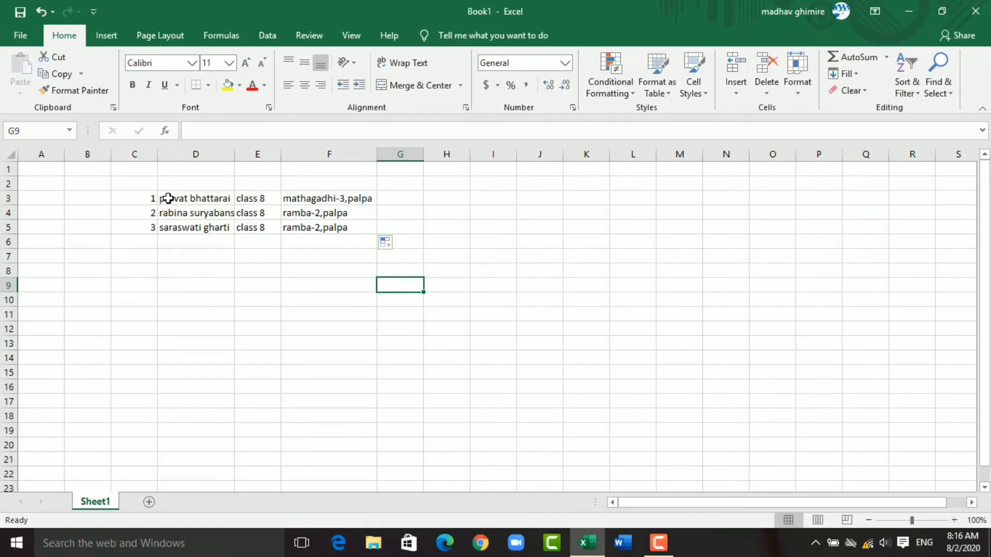
Step: Give cell D3 a Yellow fill from the Fill Color list
{"action": "left_click", "coordinate": [168, 198]}
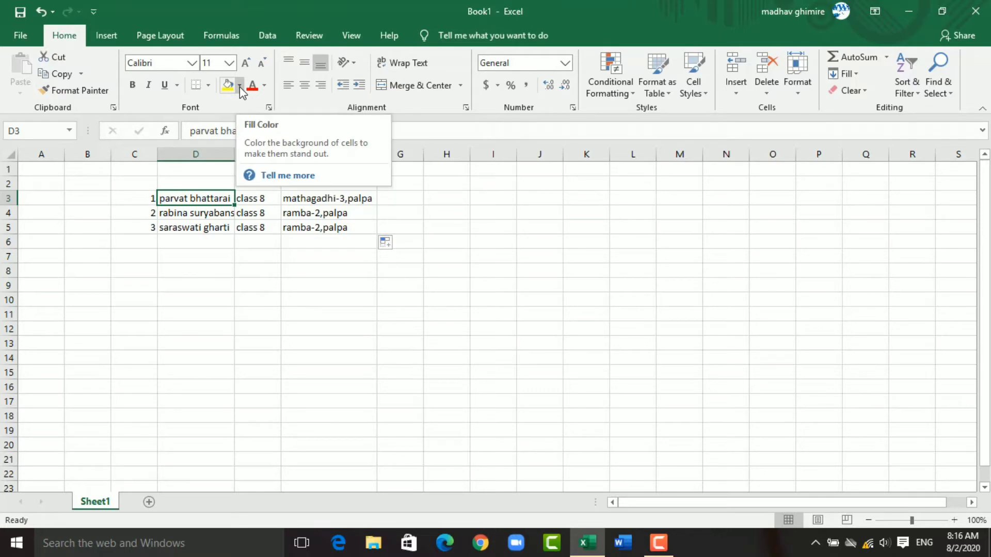
{"action": "left_click", "coordinate": [239, 87]}
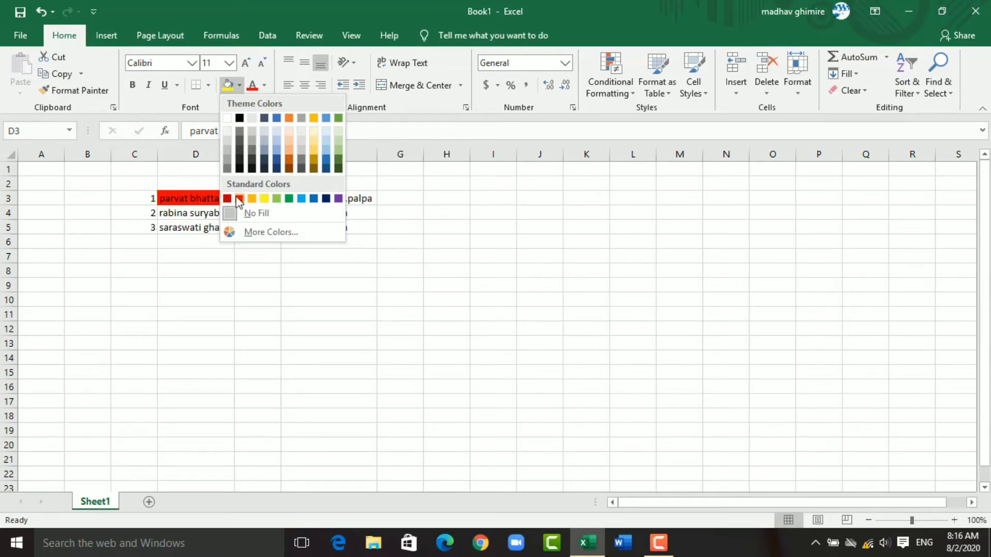
{"action": "left_click", "coordinate": [263, 199]}
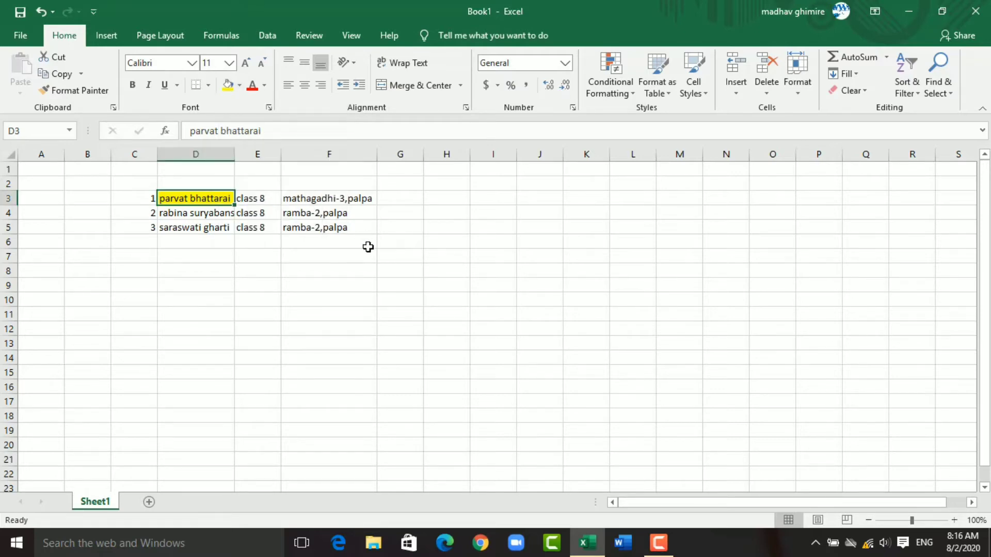
{"action": "left_click", "coordinate": [395, 275]}
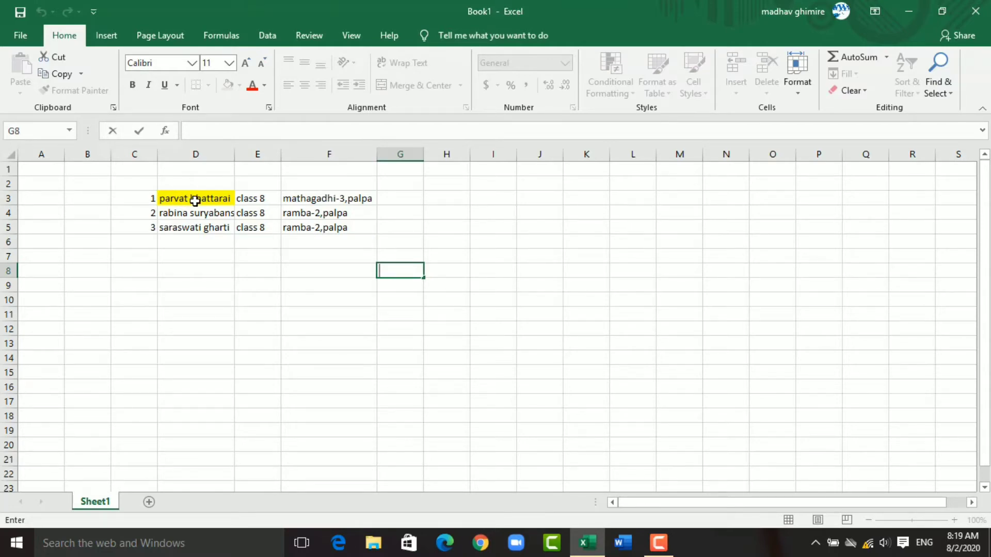
Step: Copy D3's yellow fill onto D5 and then D4 with Format Painter
{"action": "left_click", "coordinate": [195, 198]}
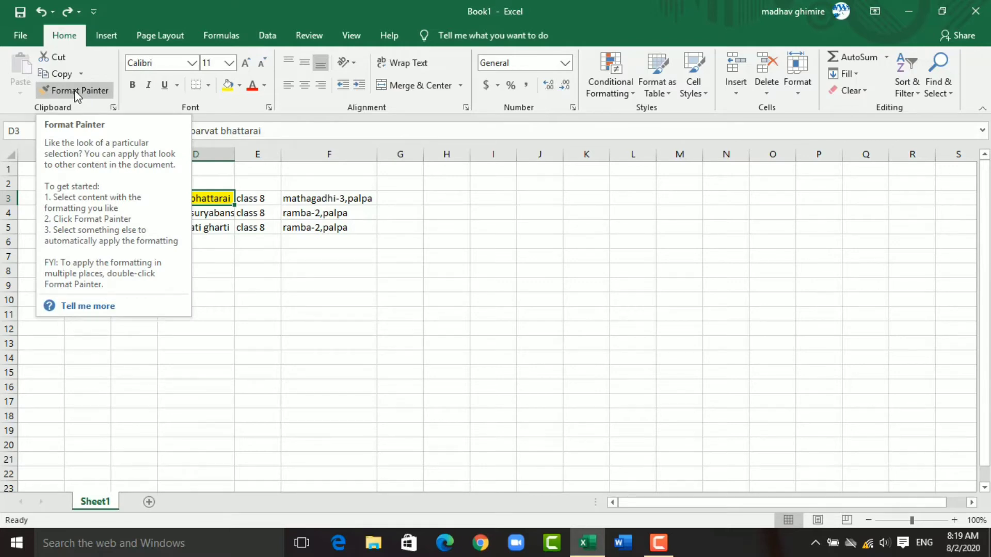
{"action": "left_click", "coordinate": [74, 89]}
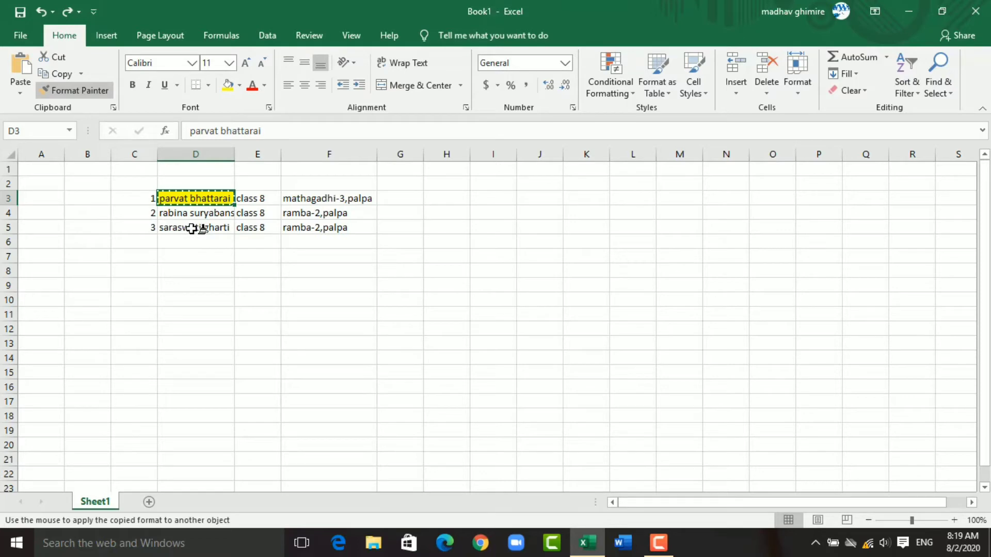
{"action": "left_click", "coordinate": [192, 227]}
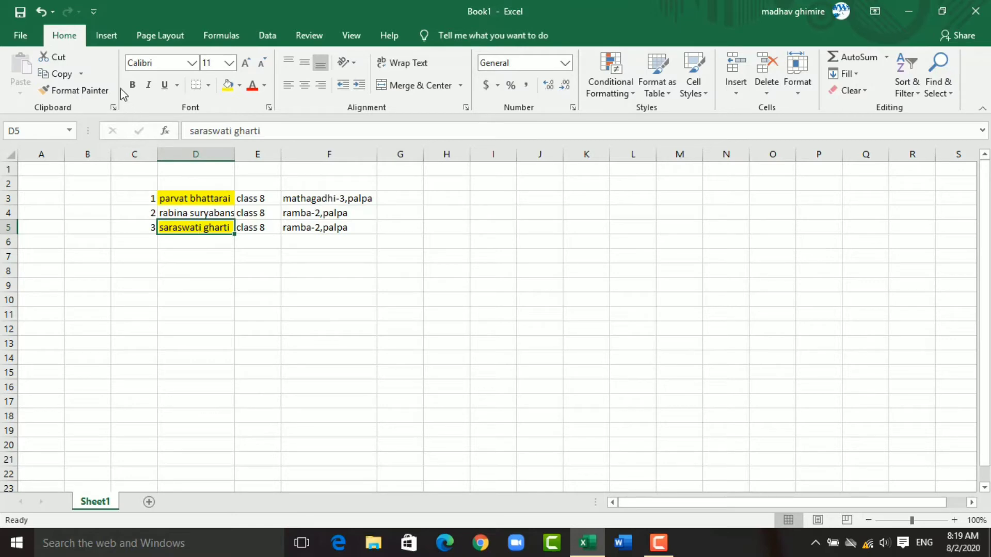
{"action": "left_click", "coordinate": [82, 90]}
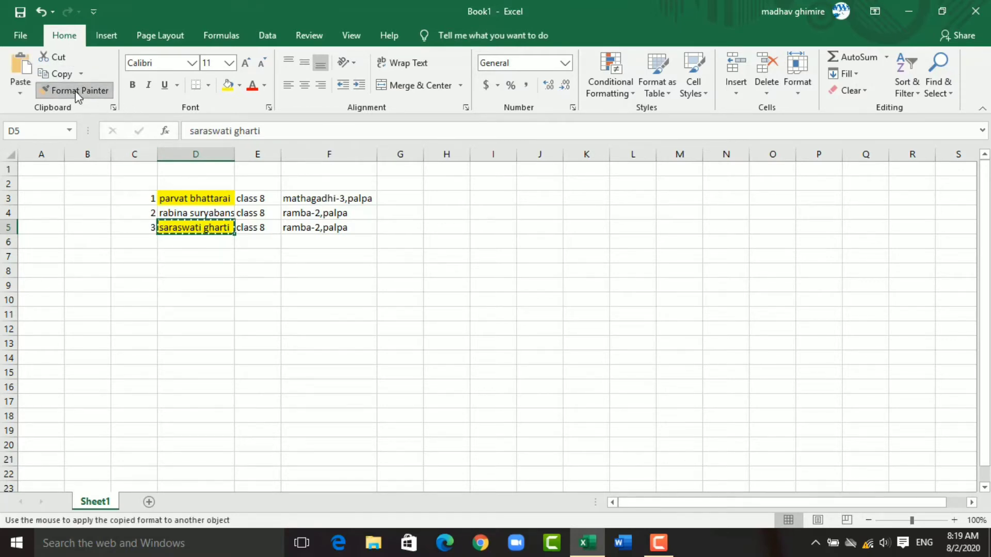
{"action": "left_click", "coordinate": [172, 211]}
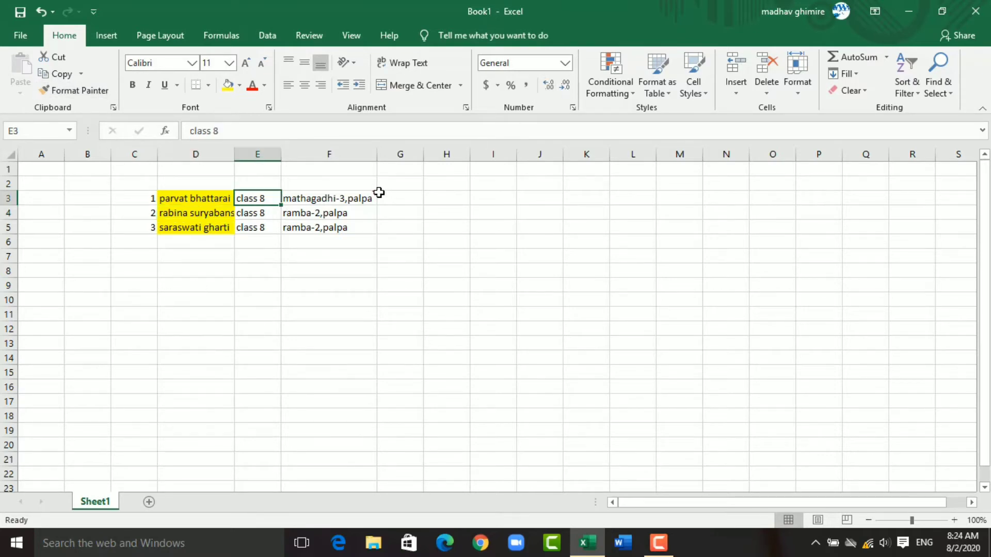
{"action": "left_click", "coordinate": [274, 154]}
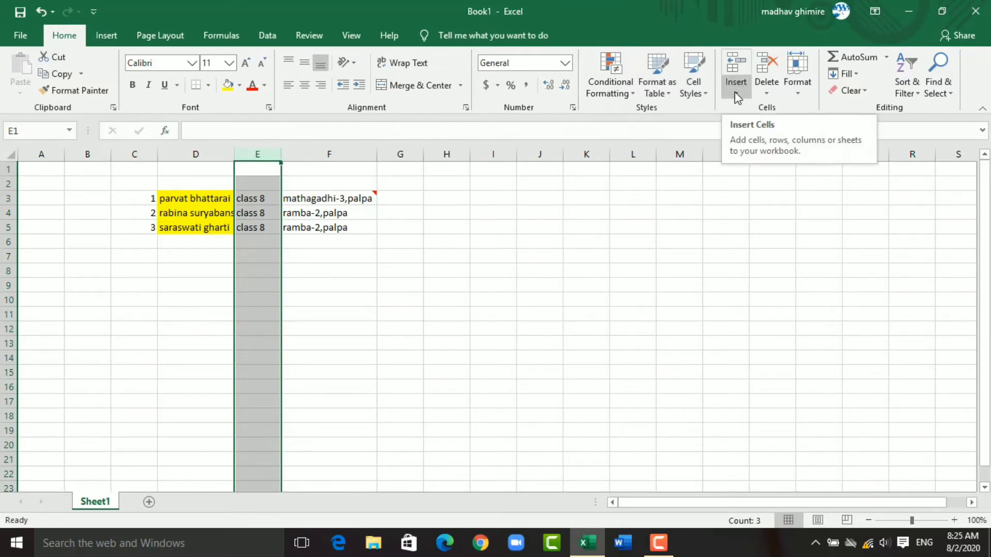
{"action": "left_click", "coordinate": [737, 73]}
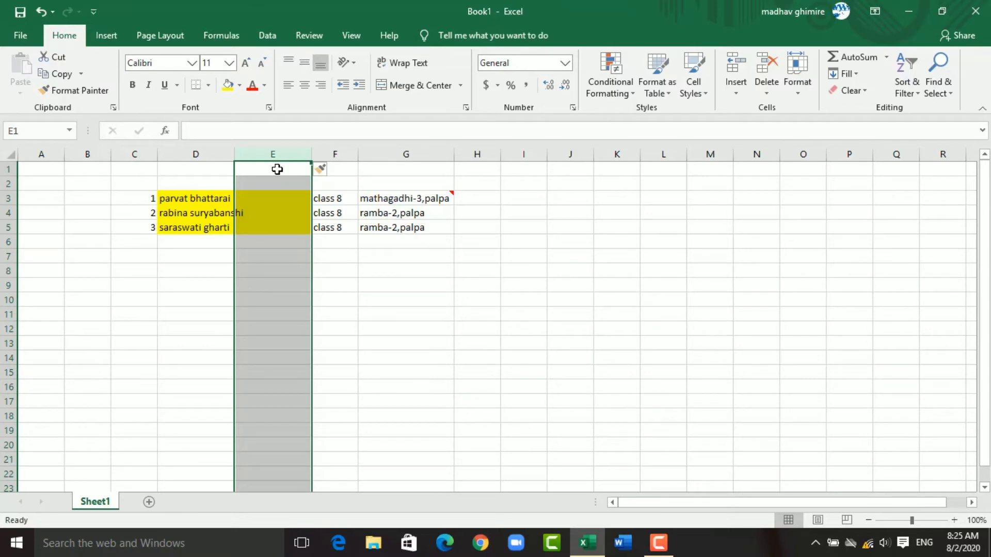
{"action": "left_click_drag", "start_coordinate": [524, 270], "coordinate": [476, 240]}
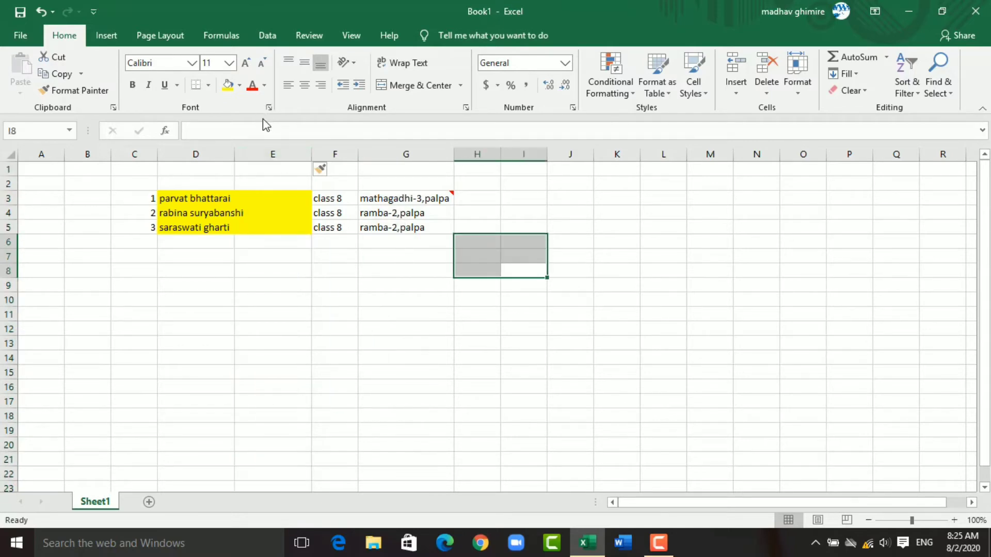
{"action": "left_click", "coordinate": [281, 149]}
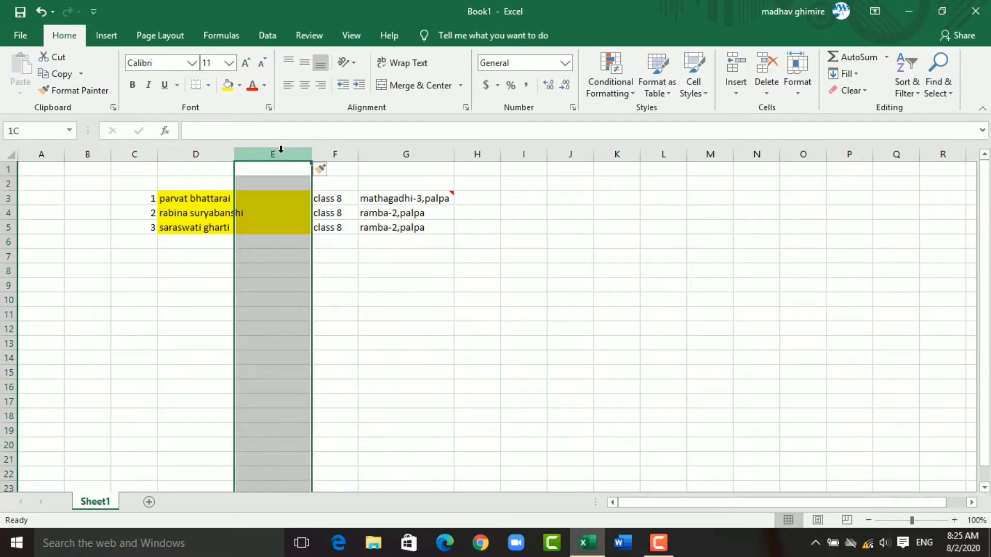
{"action": "left_click", "coordinate": [767, 70]}
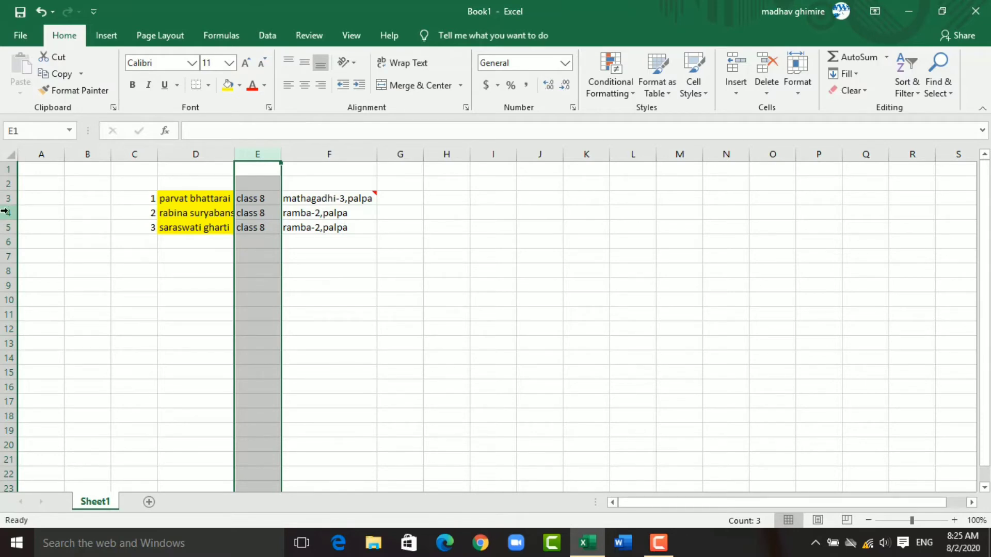
{"action": "left_click", "coordinate": [6, 212]}
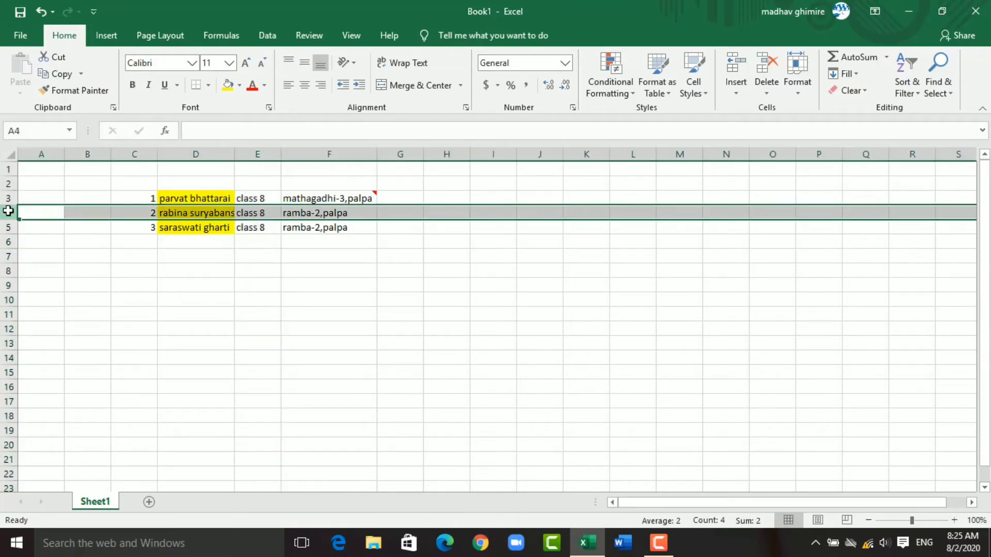
{"action": "left_click", "coordinate": [731, 66]}
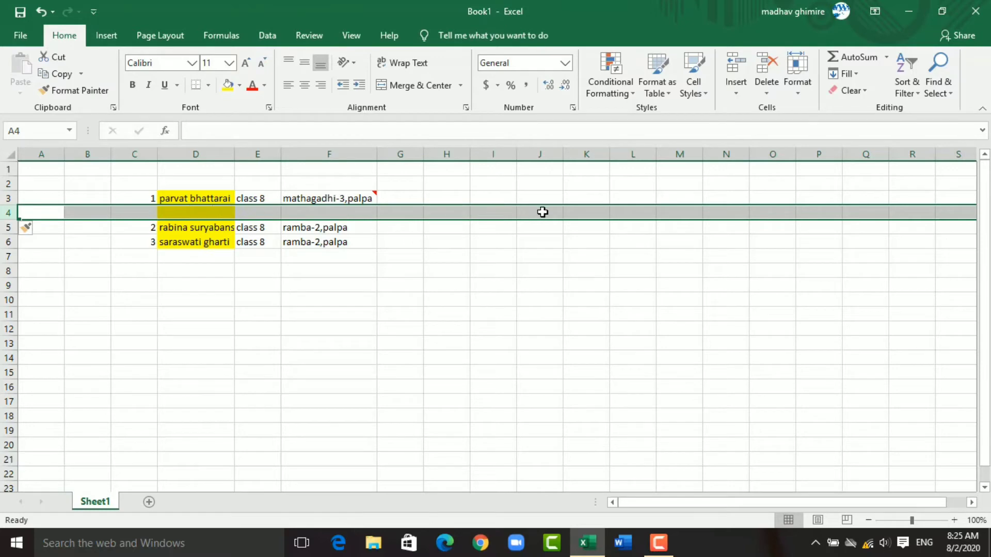
{"action": "left_click", "coordinate": [764, 64]}
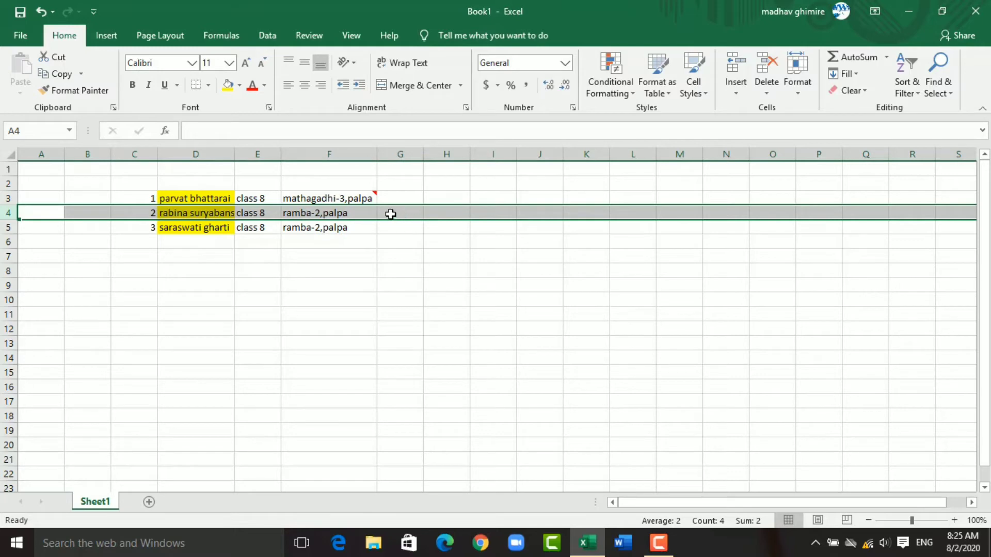
{"action": "right_click", "coordinate": [390, 217]}
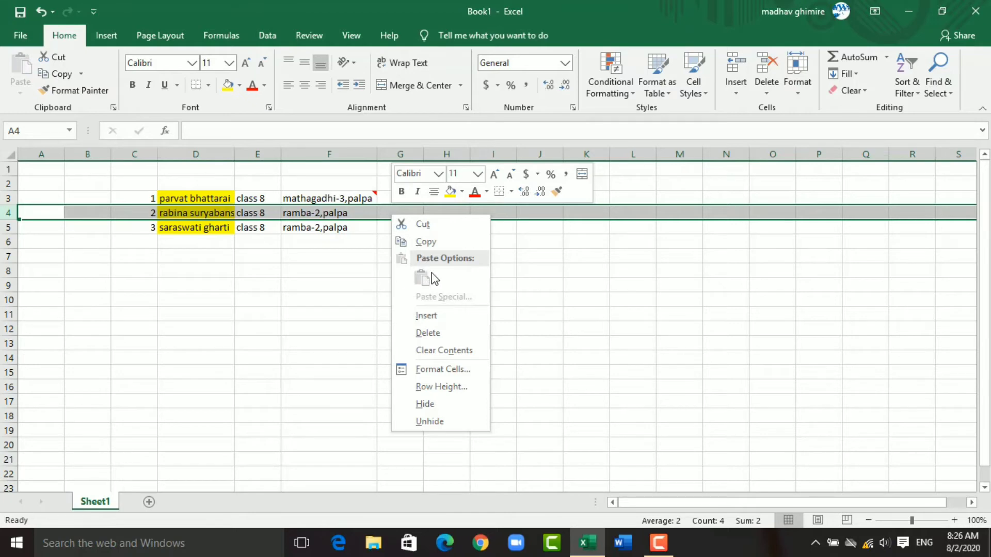
{"action": "left_click", "coordinate": [439, 313]}
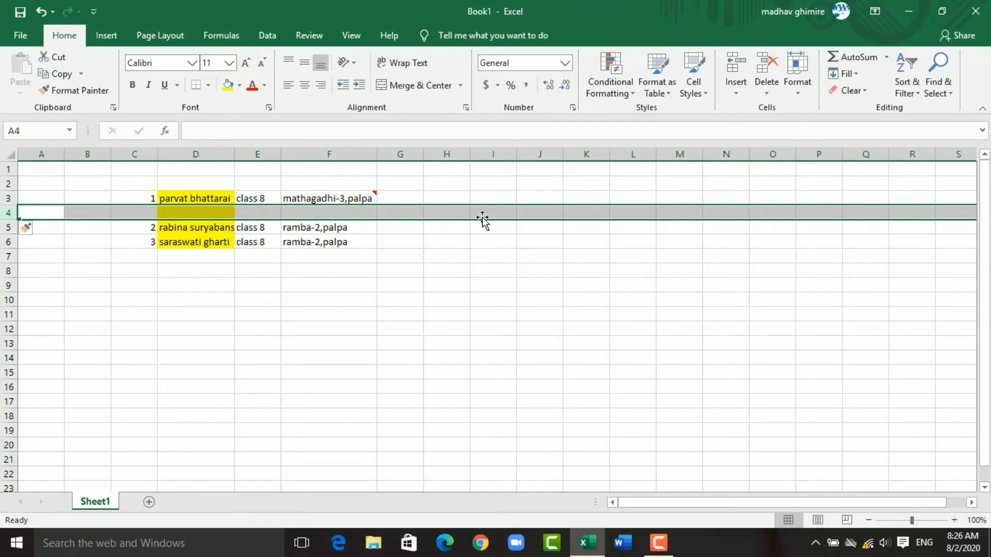
{"action": "right_click", "coordinate": [390, 213]}
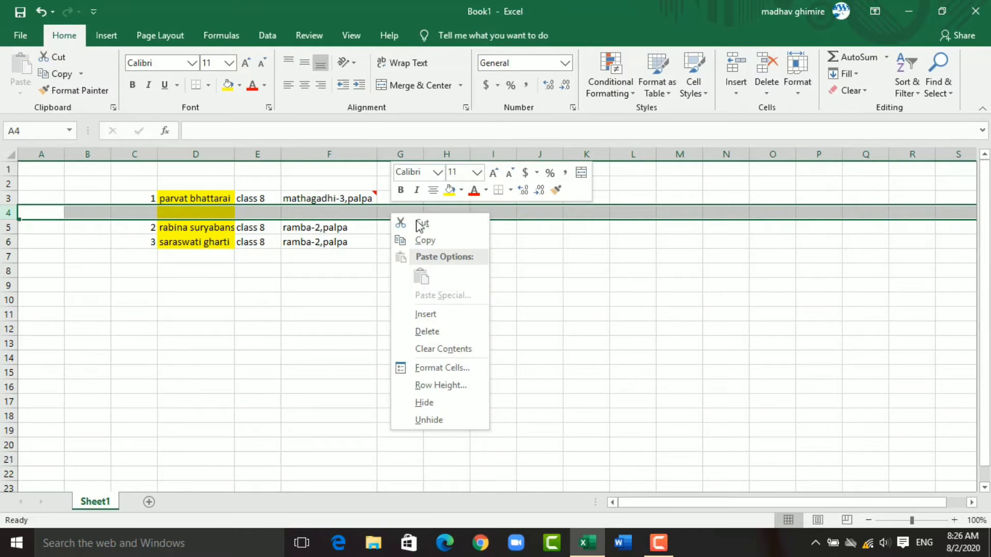
{"action": "left_click", "coordinate": [433, 331]}
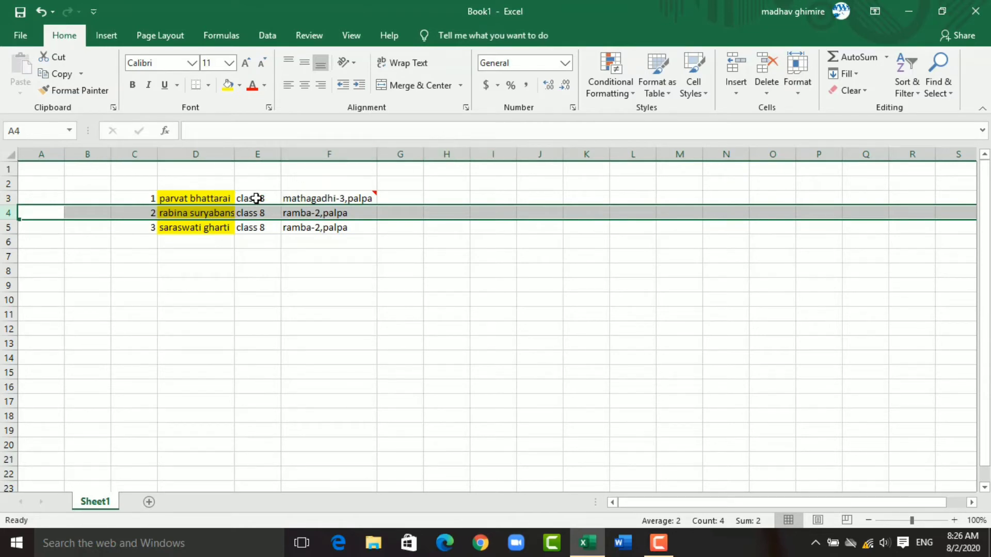
Step: Insert a new column F before the addresses and enter 'sec A' in F3
{"action": "left_click", "coordinate": [315, 153]}
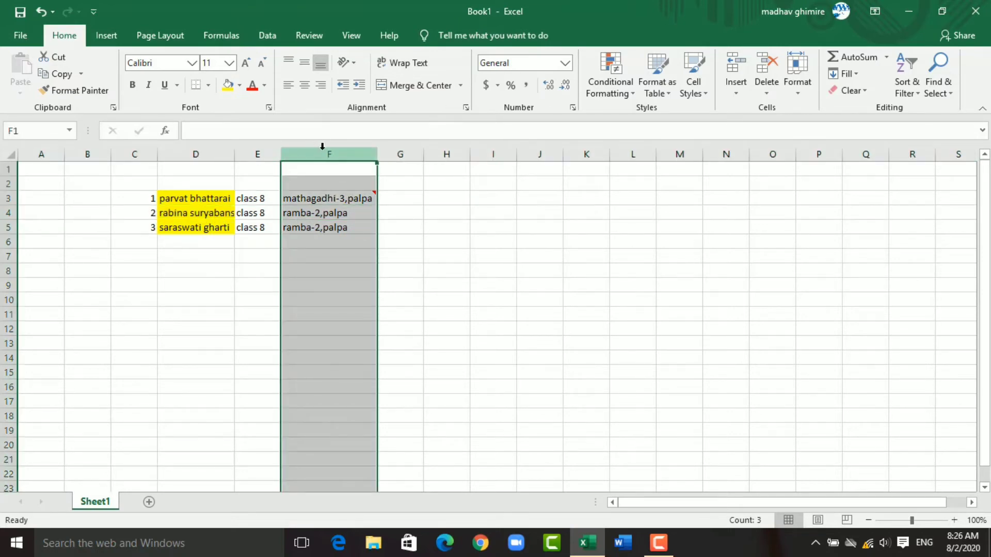
{"action": "left_click", "coordinate": [742, 71]}
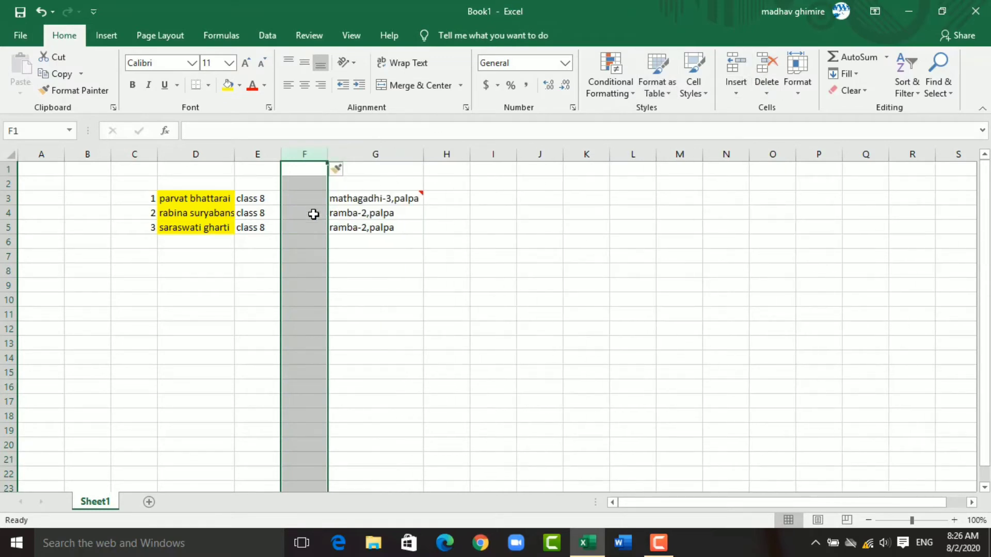
{"action": "left_click", "coordinate": [303, 198]}
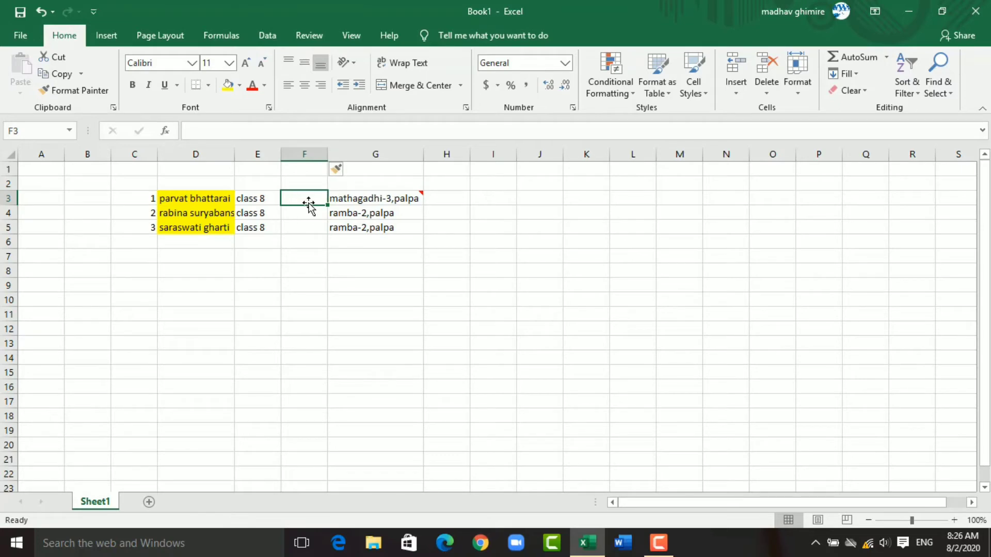
{"action": "type", "text": "sec A"}
{"action": "key", "text": "ctrl+Return"}
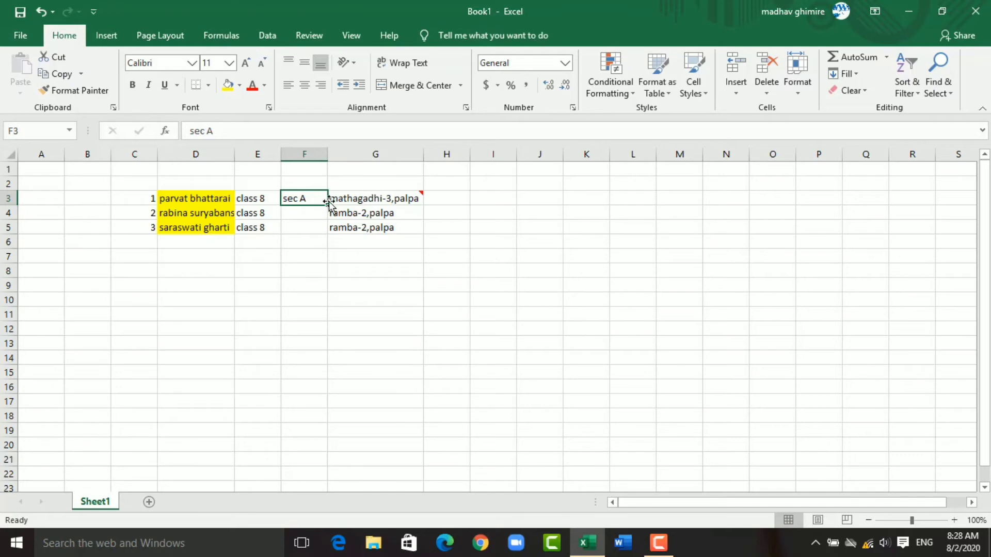
Step: Extend 'sec A' down into F4 with the fill handle
{"action": "left_click_drag", "start_coordinate": [327, 206], "coordinate": [327, 214]}
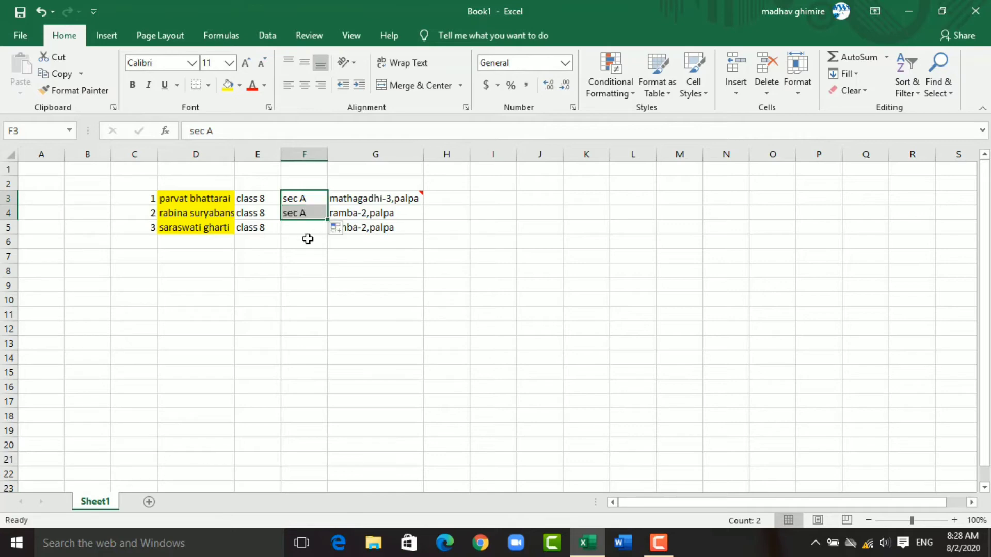
{"action": "left_click", "coordinate": [334, 227]}
{"action": "left_click", "coordinate": [587, 217]}
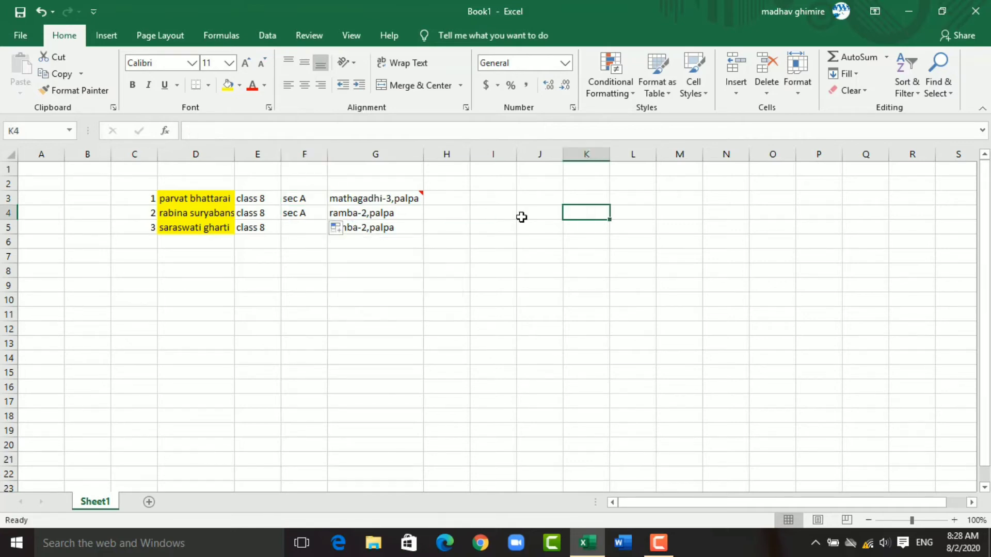
Step: Copy 'sec A' from F4 and paste it into F5 via the right-click menu
{"action": "left_click", "coordinate": [300, 213]}
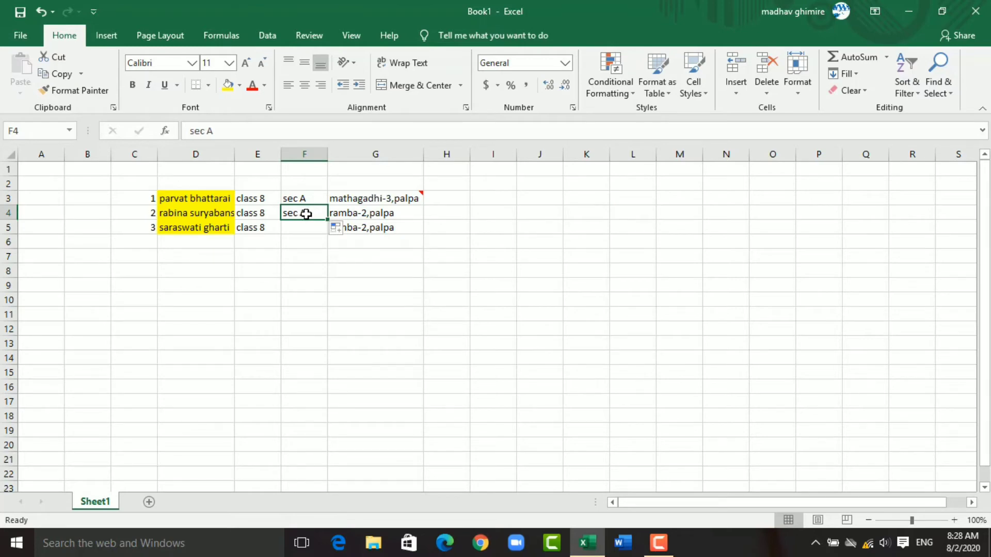
{"action": "right_click", "coordinate": [306, 214]}
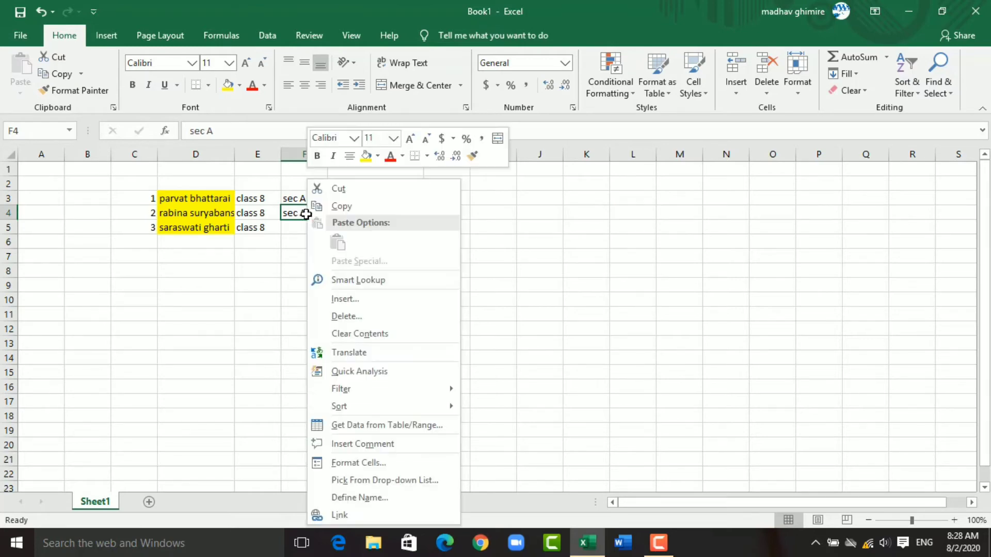
{"action": "left_click", "coordinate": [341, 206]}
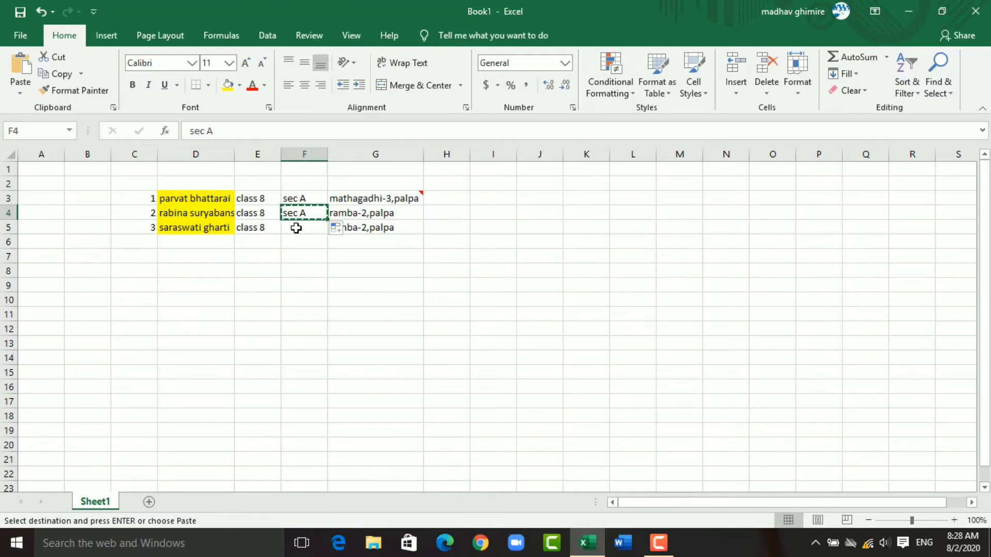
{"action": "left_click", "coordinate": [296, 228]}
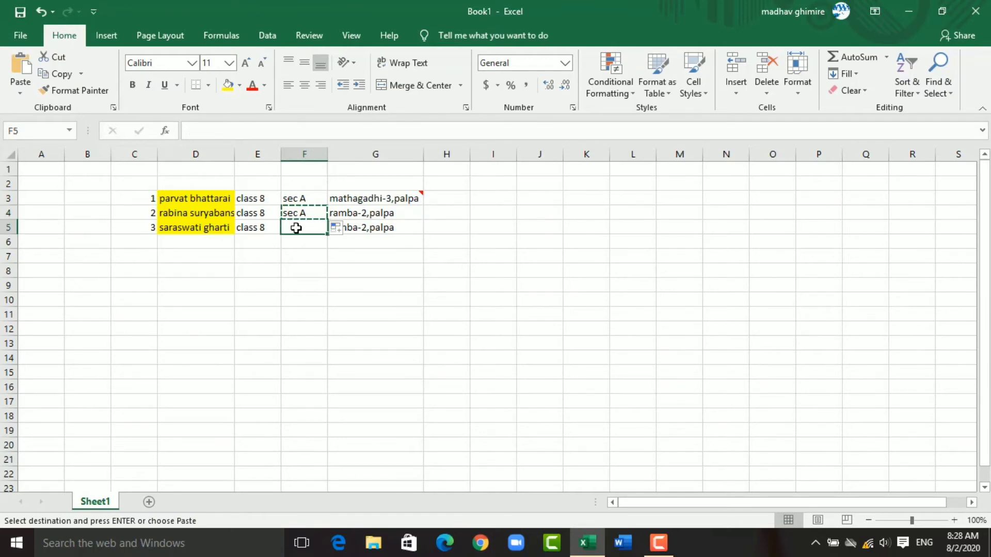
{"action": "right_click", "coordinate": [297, 230]}
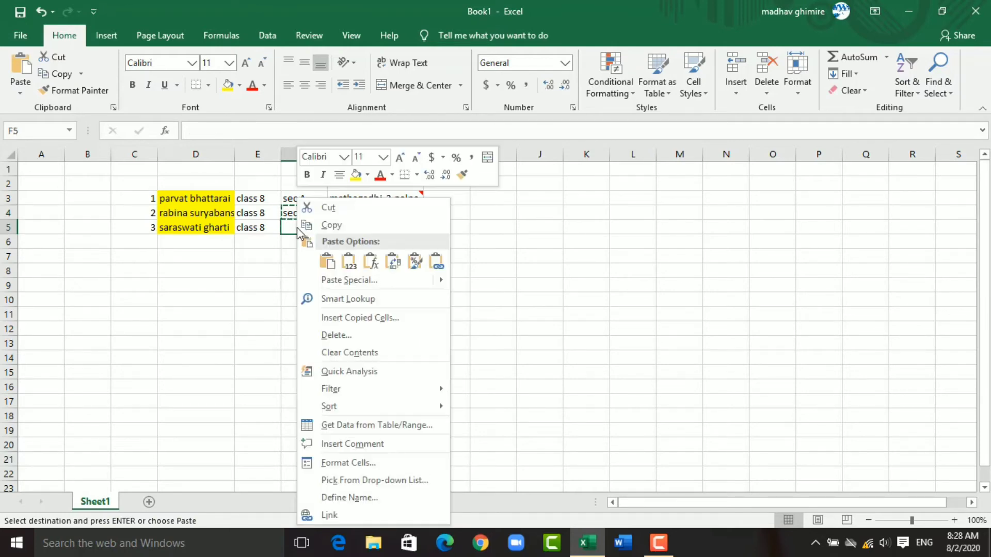
{"action": "left_click", "coordinate": [329, 263]}
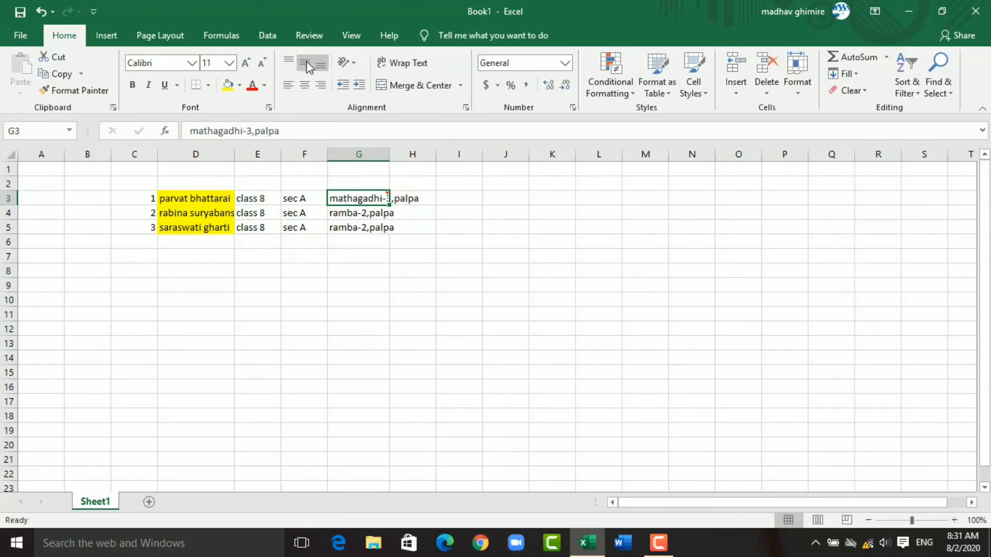
Step: Try middle, centre and left alignment on G3, then wrap its address onto two lines
{"action": "left_click", "coordinate": [305, 66]}
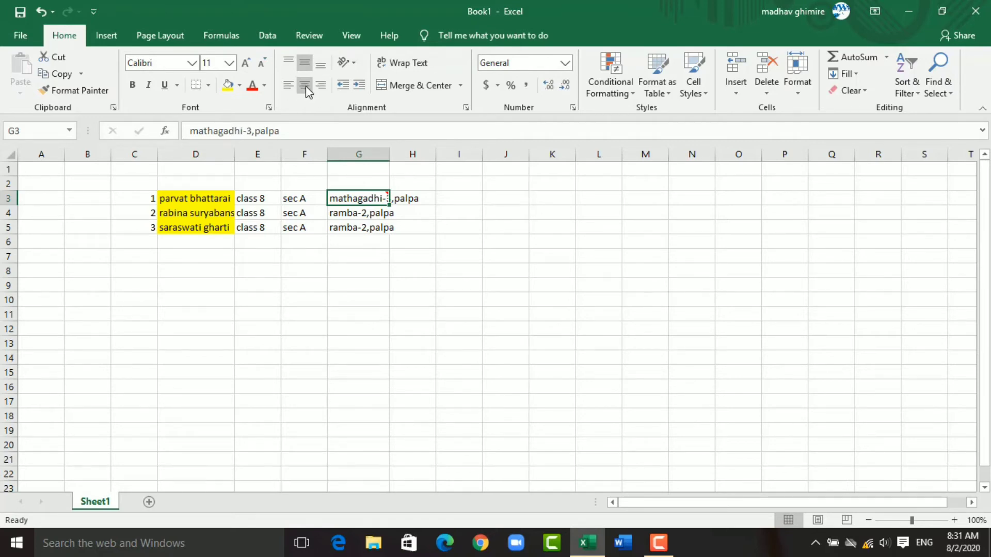
{"action": "left_click", "coordinate": [306, 85]}
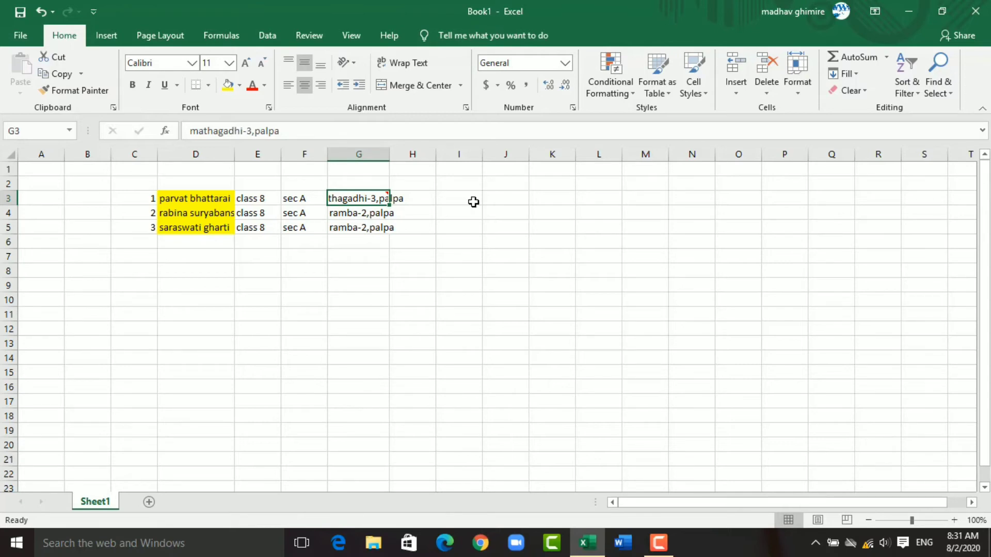
{"action": "left_click", "coordinate": [289, 86]}
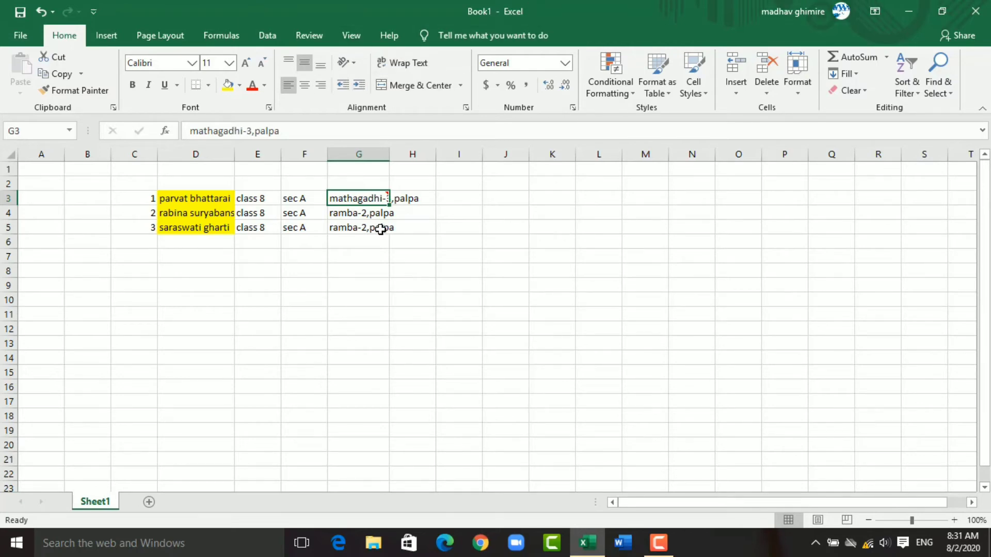
{"action": "left_click", "coordinate": [487, 252]}
{"action": "left_click", "coordinate": [355, 198]}
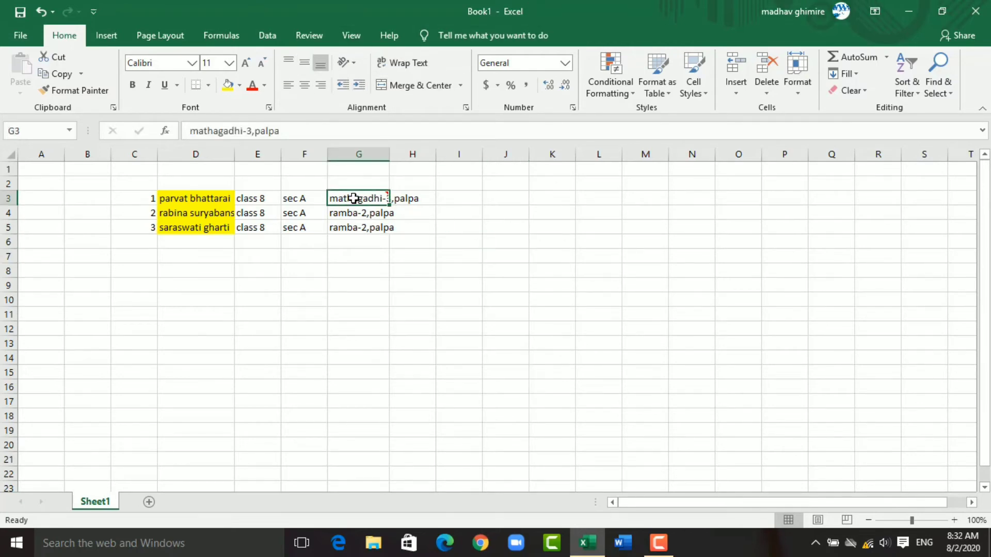
{"action": "left_click", "coordinate": [411, 65]}
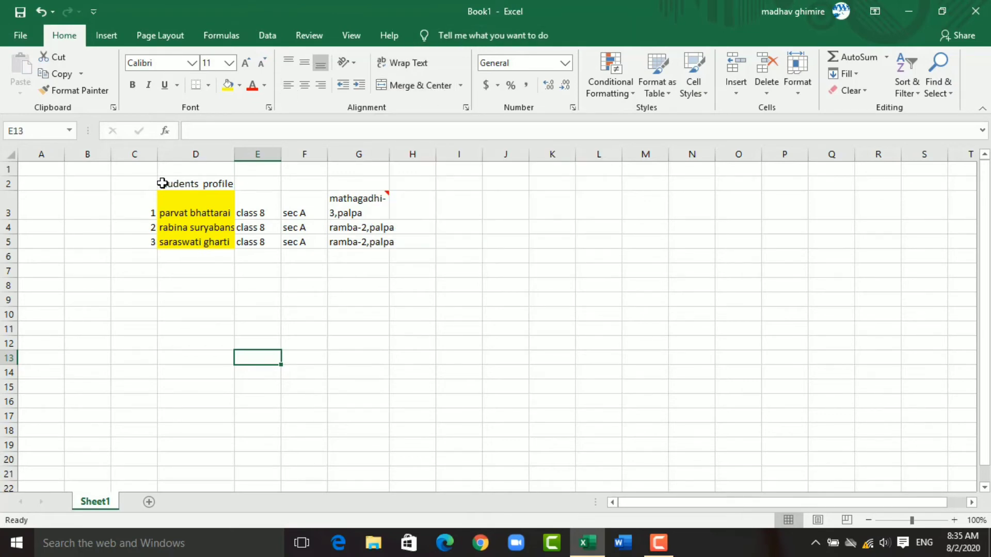
Step: Merge and centre the 'students profile' heading across C2:G2, then select the table
{"action": "mouse_move", "coordinate": [140, 184]}
{"action": "left_mouse_down"}
{"action": "mouse_move", "coordinate": [407, 186]}
{"action": "mouse_move", "coordinate": [375, 186]}
{"action": "left_mouse_up"}
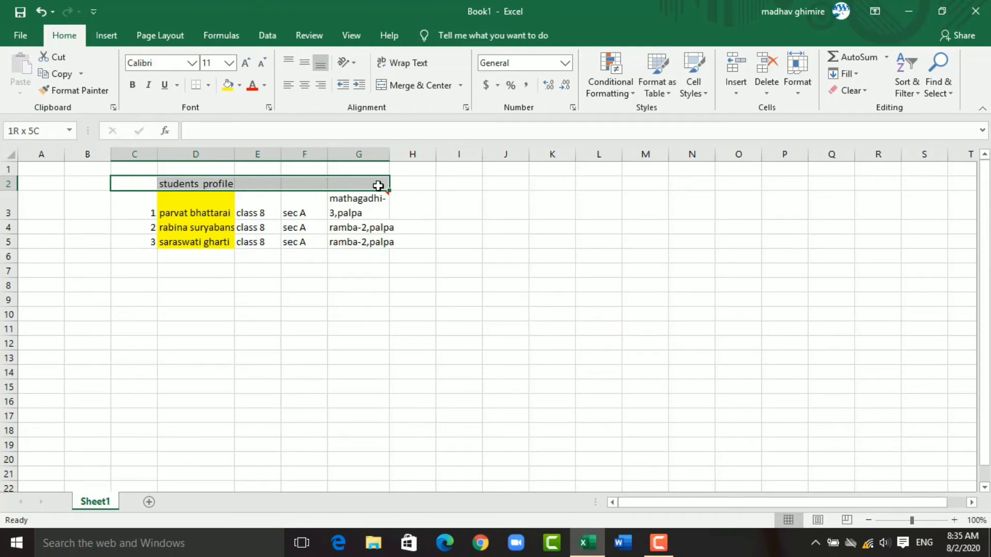
{"action": "left_click_drag", "start_coordinate": [378, 186], "coordinate": [378, 186]}
{"action": "left_click", "coordinate": [420, 87]}
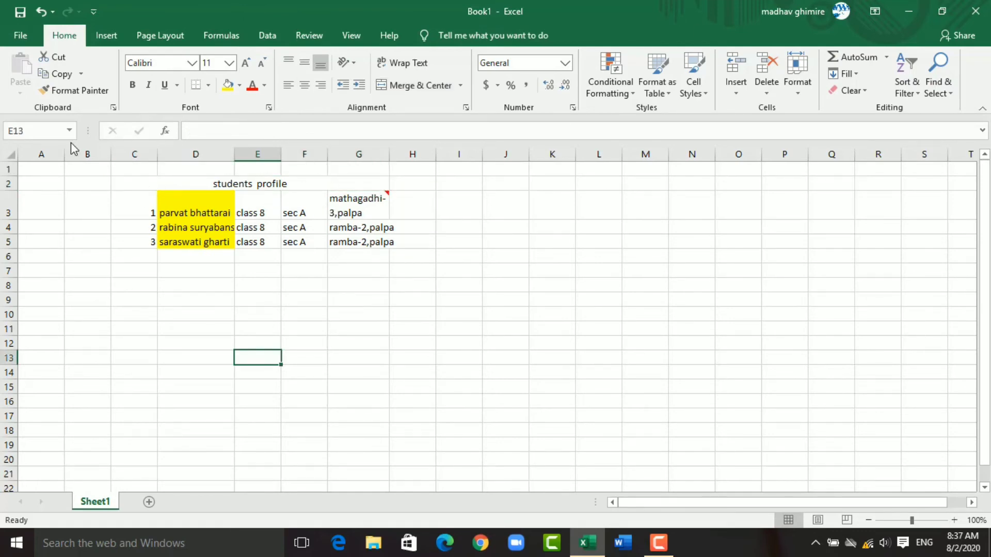
{"action": "left_click", "coordinate": [123, 182]}
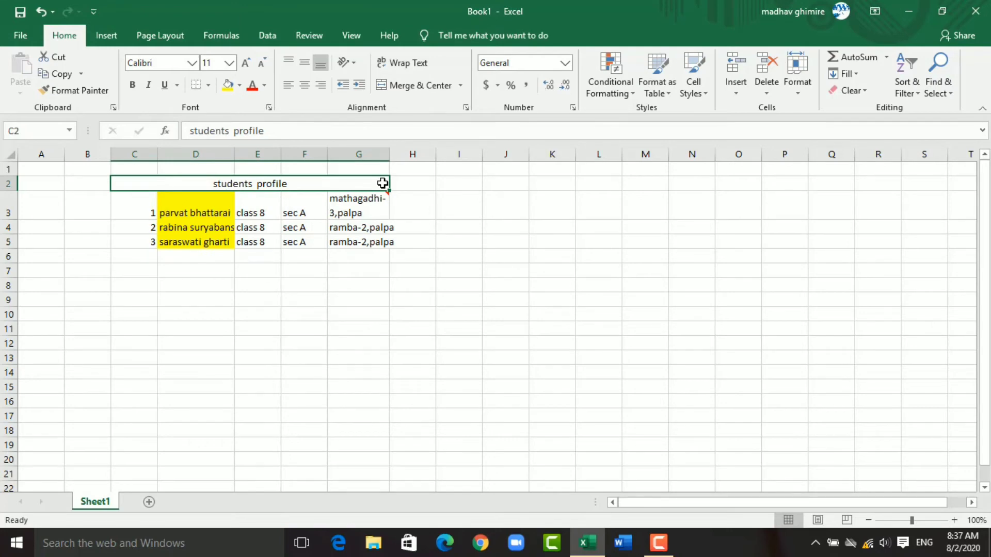
{"action": "mouse_move", "coordinate": [383, 183]}
{"action": "left_mouse_down"}
{"action": "mouse_move", "coordinate": [384, 241]}
{"action": "mouse_move", "coordinate": [399, 244]}
{"action": "left_mouse_up"}
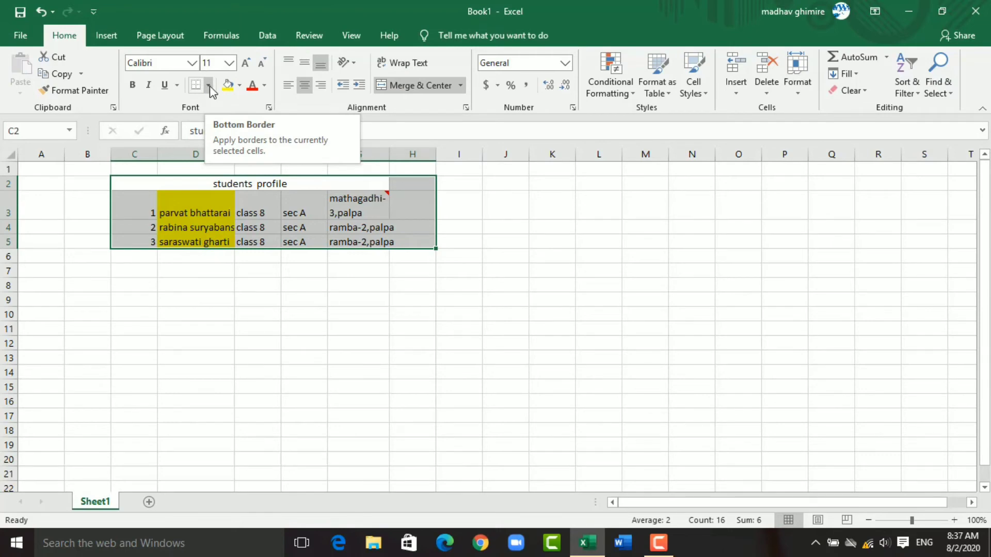
Step: Apply All Borders to every cell of the students profile table, then undo the last change
{"action": "left_click", "coordinate": [209, 85]}
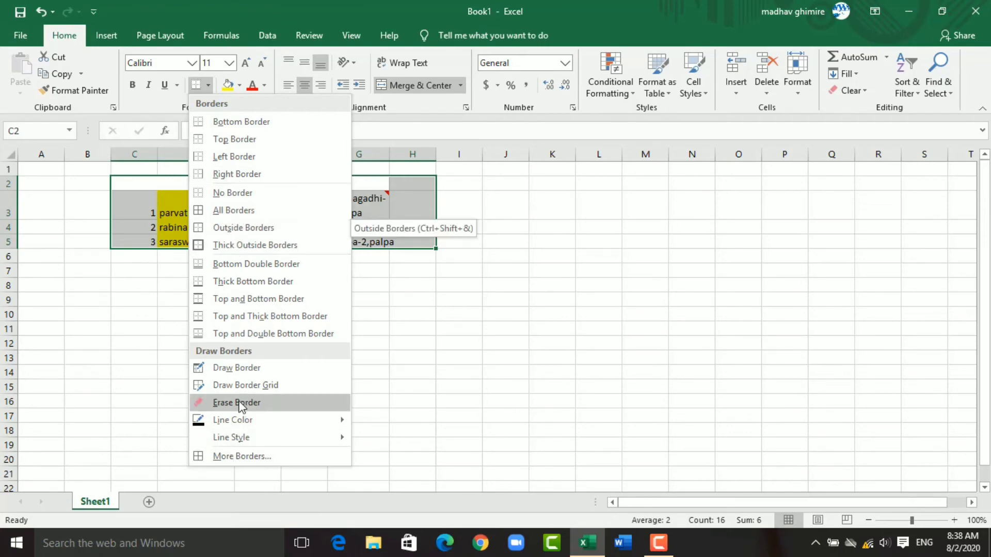
{"action": "left_click", "coordinate": [239, 207]}
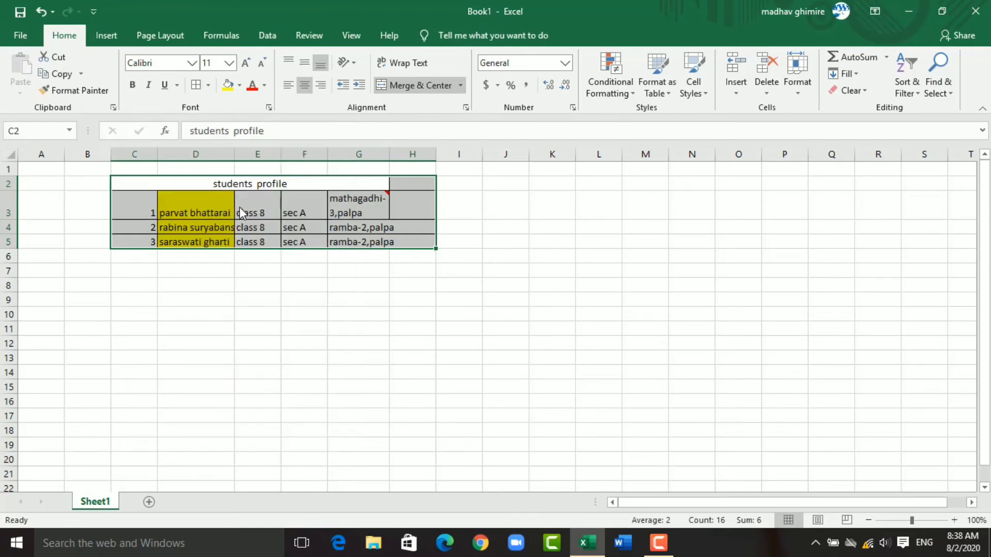
{"action": "left_click", "coordinate": [463, 256]}
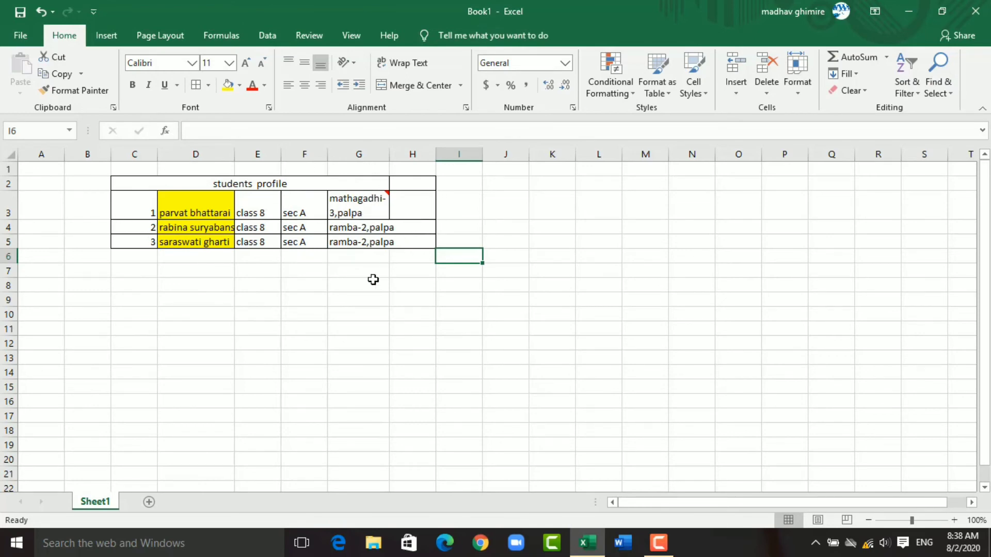
{"action": "key", "text": "ctrl+z"}
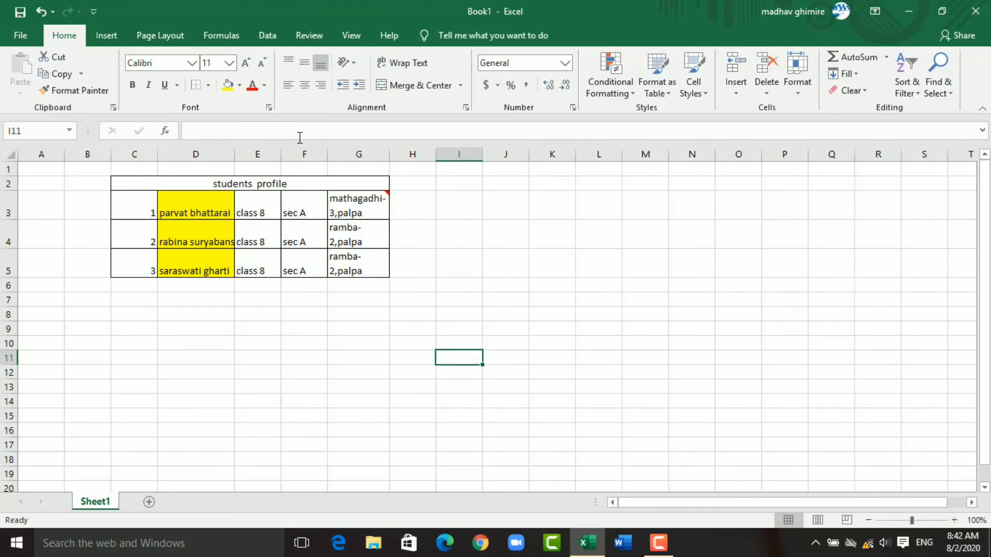
Step: Select the whole section column F
{"action": "left_click", "coordinate": [305, 153]}
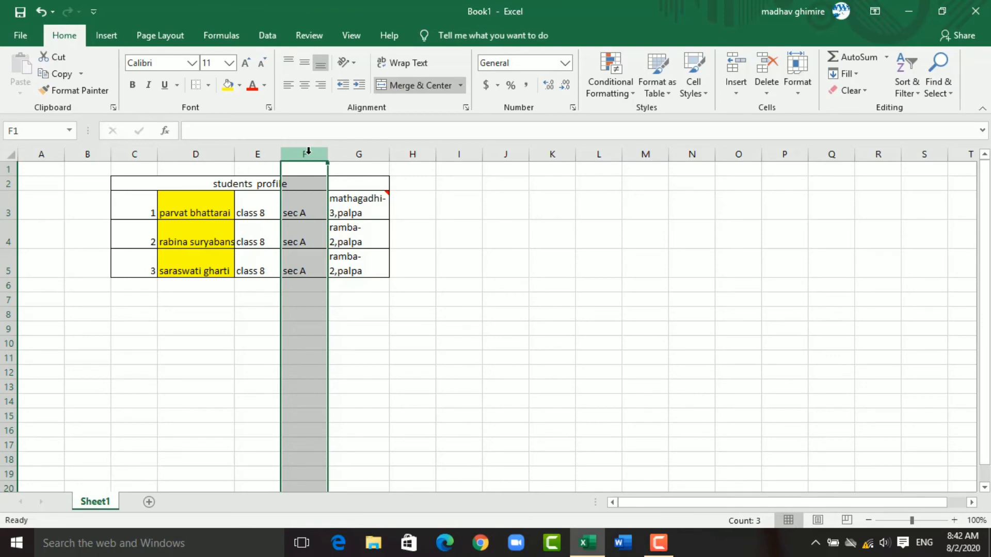
Step: Hide the sec A column F so the table jumps from column E to G
{"action": "right_click", "coordinate": [306, 153]}
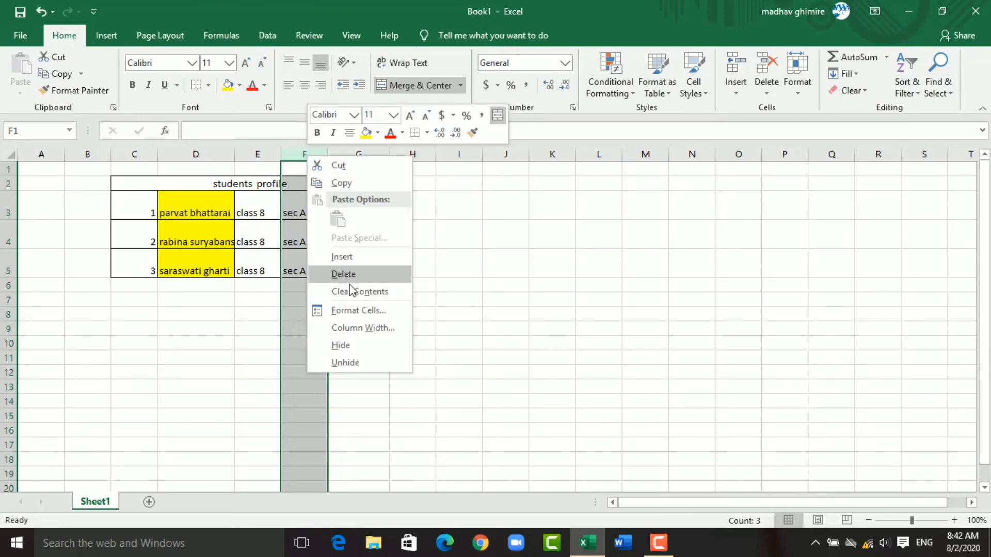
{"action": "left_click", "coordinate": [356, 349]}
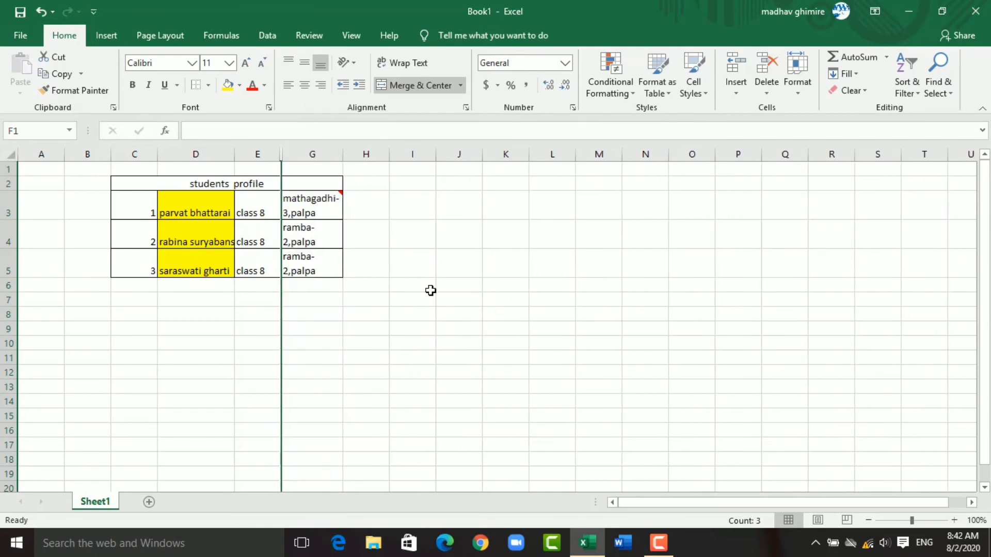
{"action": "left_click", "coordinate": [396, 316]}
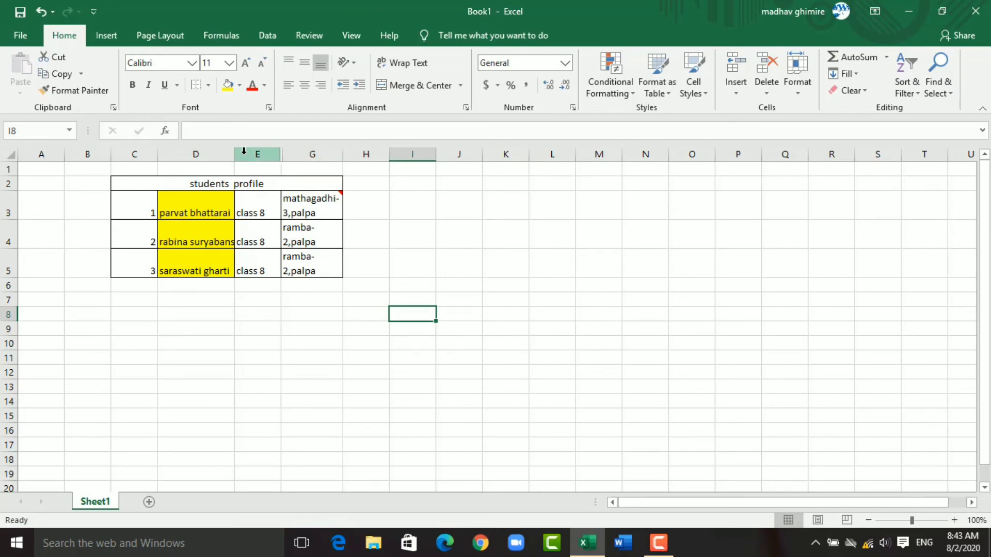
Step: Unhide column F between columns E and G, restoring sec A for all three students
{"action": "left_click", "coordinate": [244, 151]}
{"action": "left_click_drag", "start_coordinate": [244, 152], "coordinate": [289, 155]}
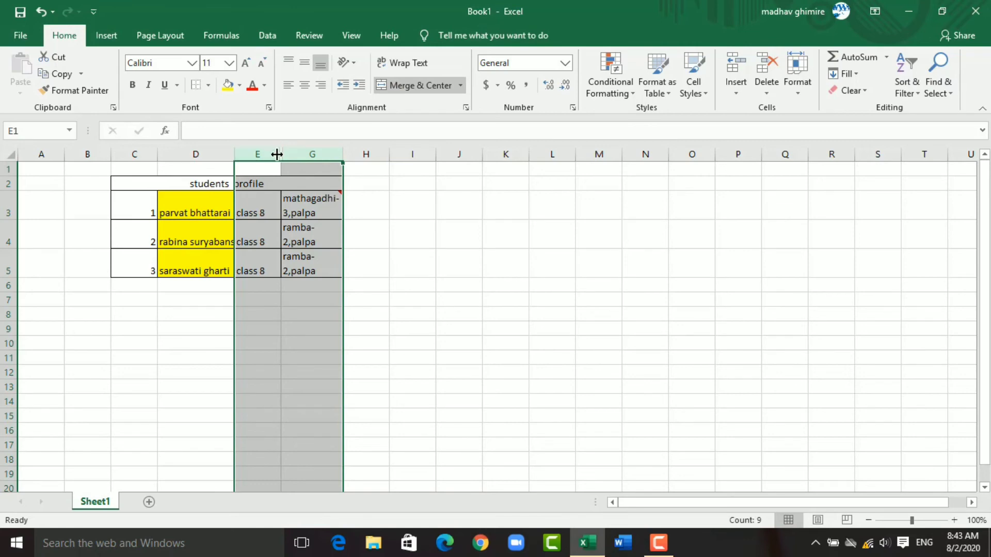
{"action": "right_click", "coordinate": [277, 155]}
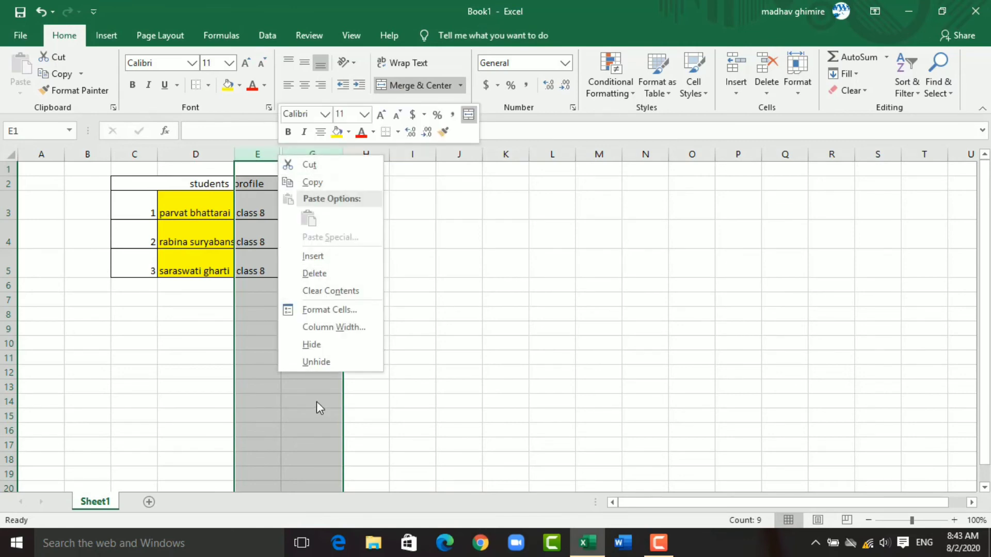
{"action": "left_click", "coordinate": [324, 359]}
{"action": "left_click", "coordinate": [468, 266]}
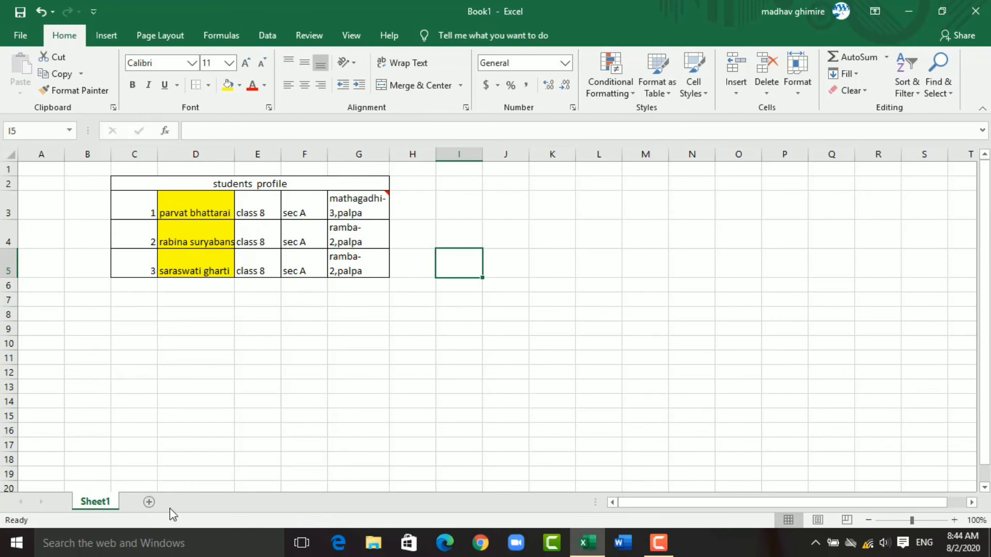
Step: Add blank Sheet2 and Sheet3, then return to Sheet1's student table
{"action": "left_click", "coordinate": [149, 502]}
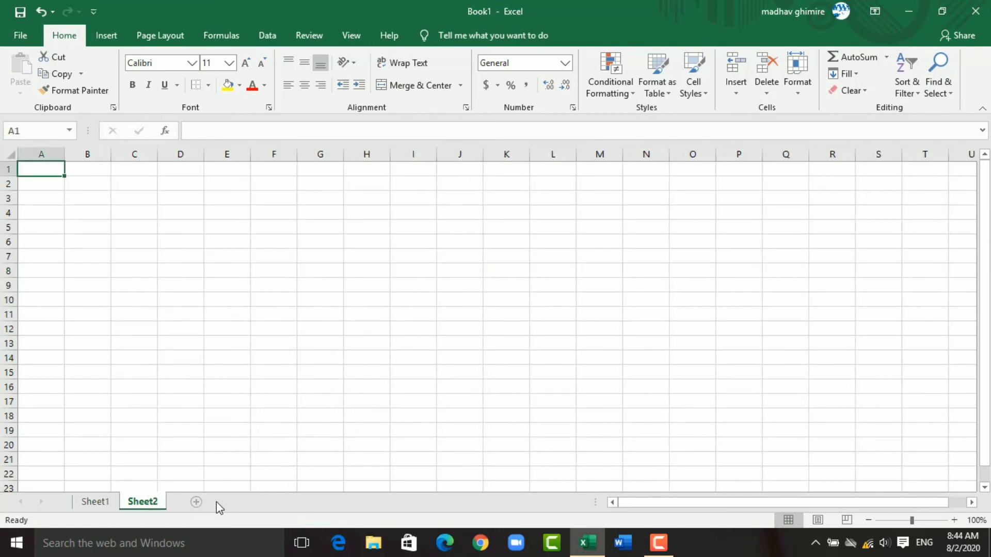
{"action": "left_click", "coordinate": [196, 502]}
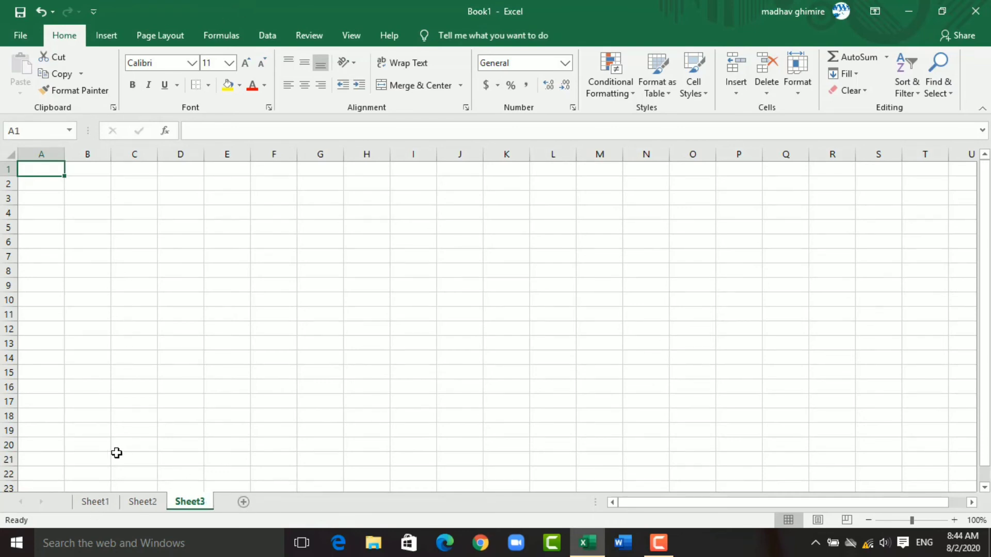
{"action": "left_click", "coordinate": [101, 505]}
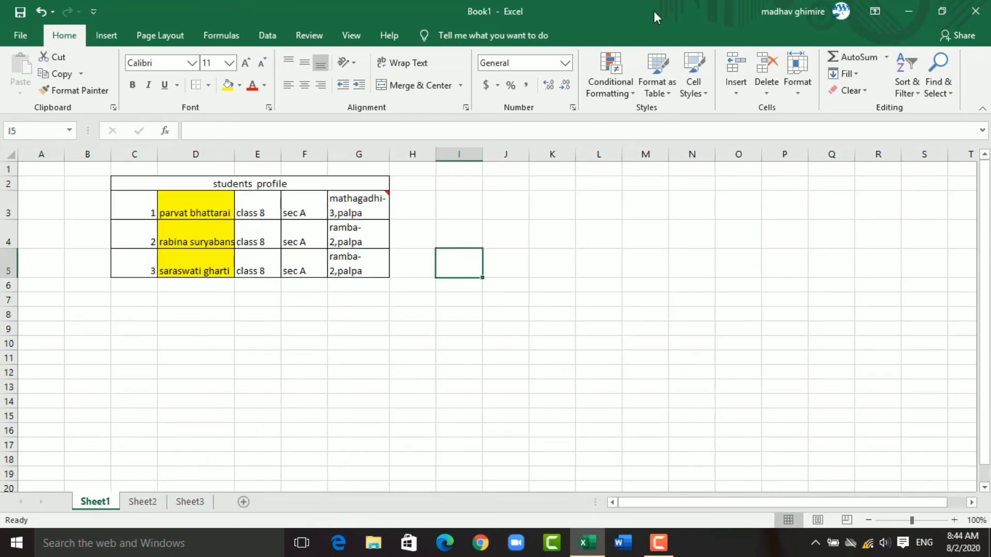
Step: Rename the Sheet1 tab to class8
{"action": "right_click", "coordinate": [95, 506]}
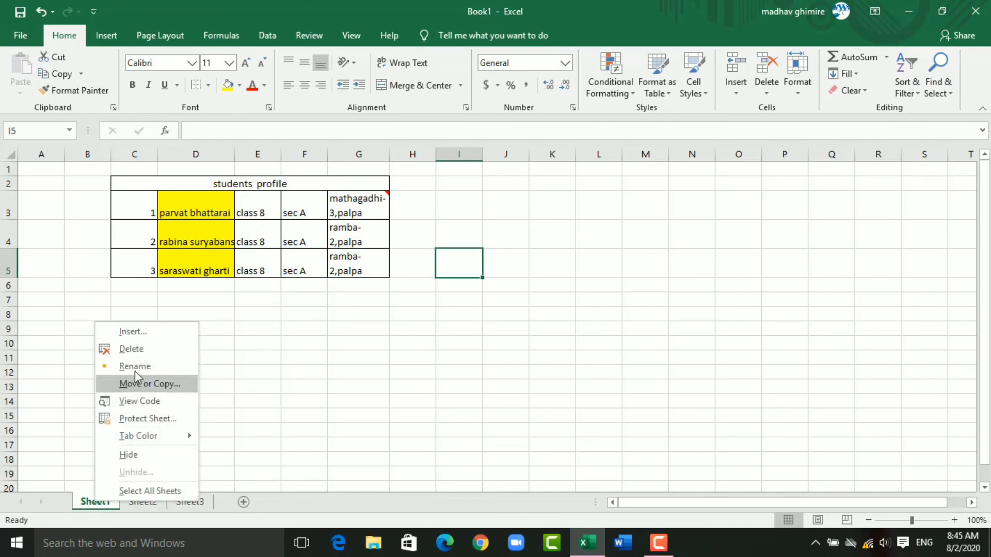
{"action": "left_click", "coordinate": [147, 366]}
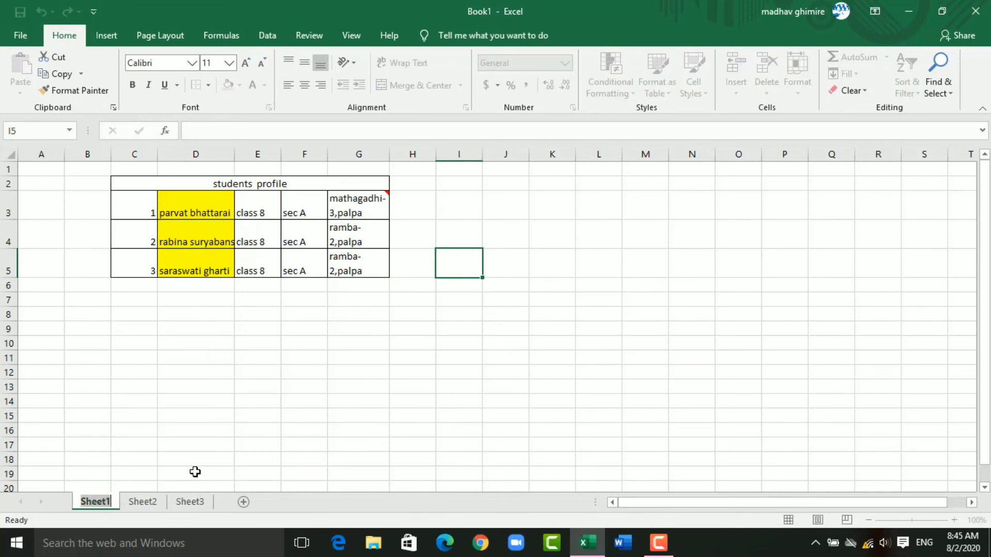
{"action": "type", "text": "cla"}
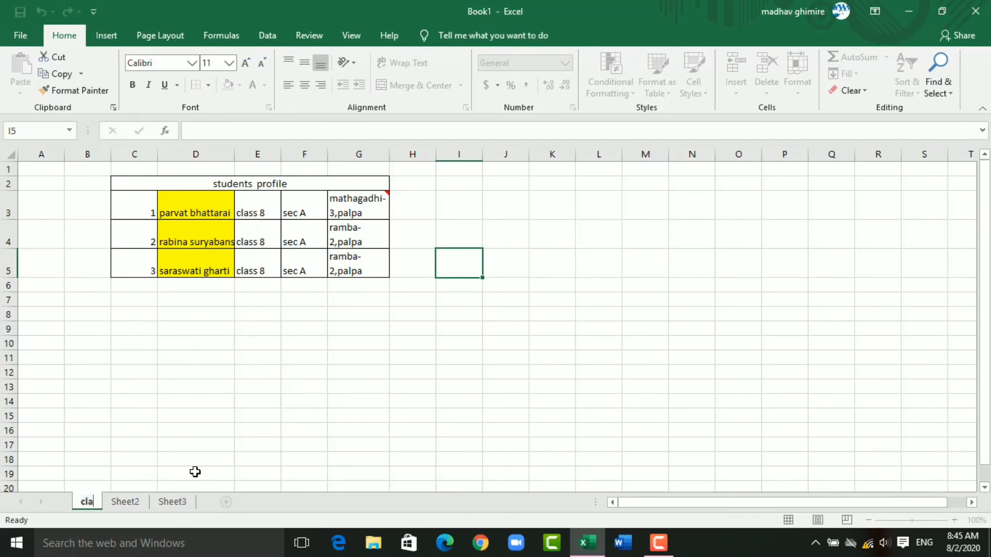
{"action": "type", "text": "ss8"}
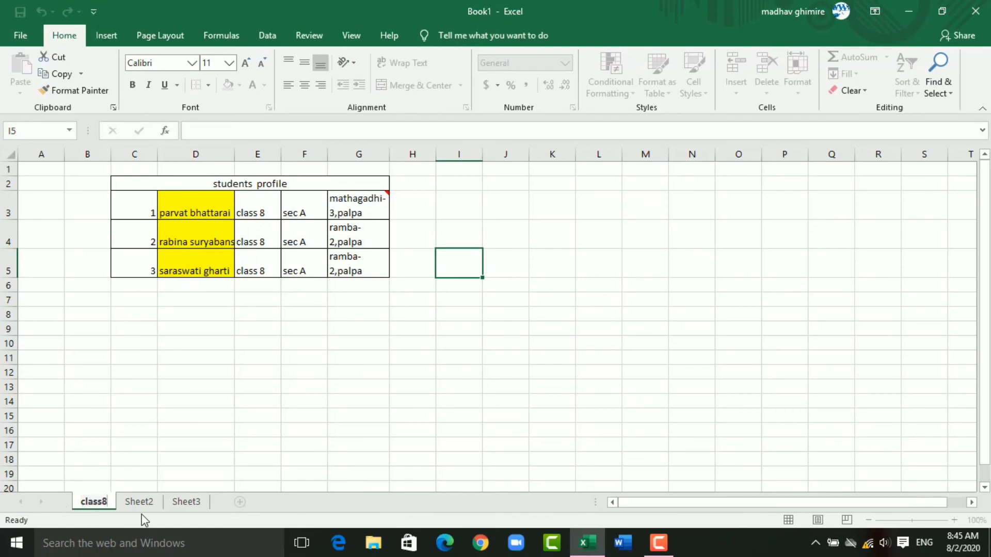
{"action": "left_click", "coordinate": [302, 475]}
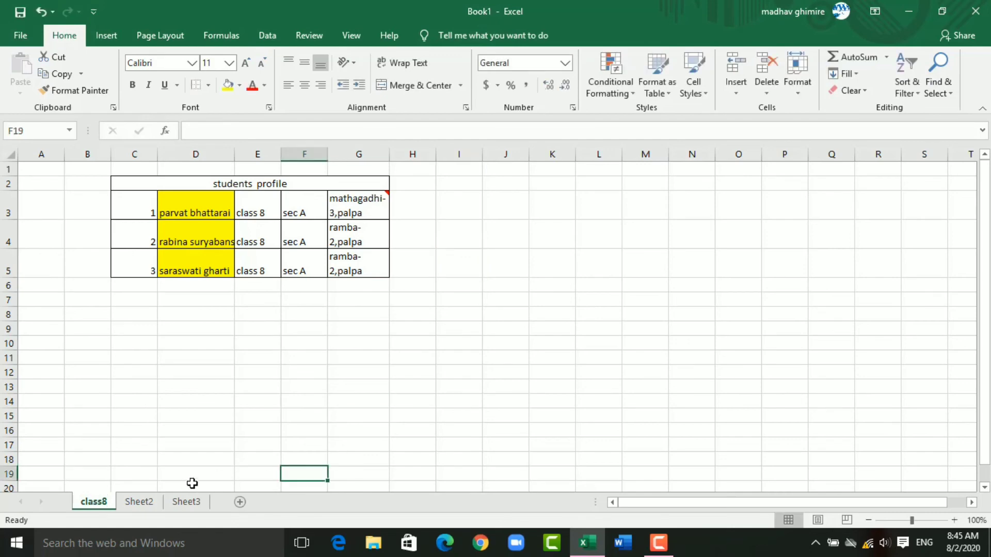
Step: Color the class8 tab red and the Sheet2 tab blue, then go back to class8
{"action": "right_click", "coordinate": [100, 504]}
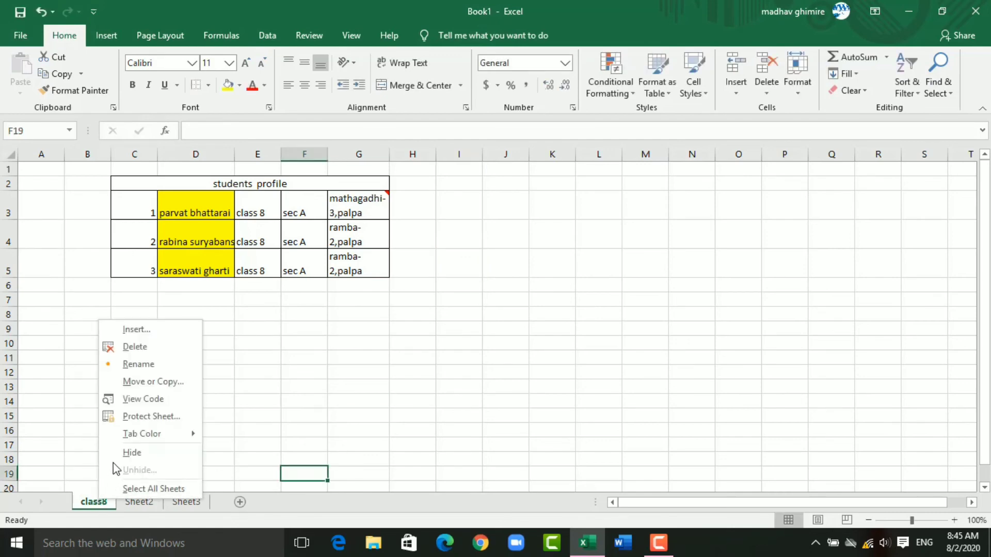
{"action": "mouse_move", "coordinate": [141, 433]}
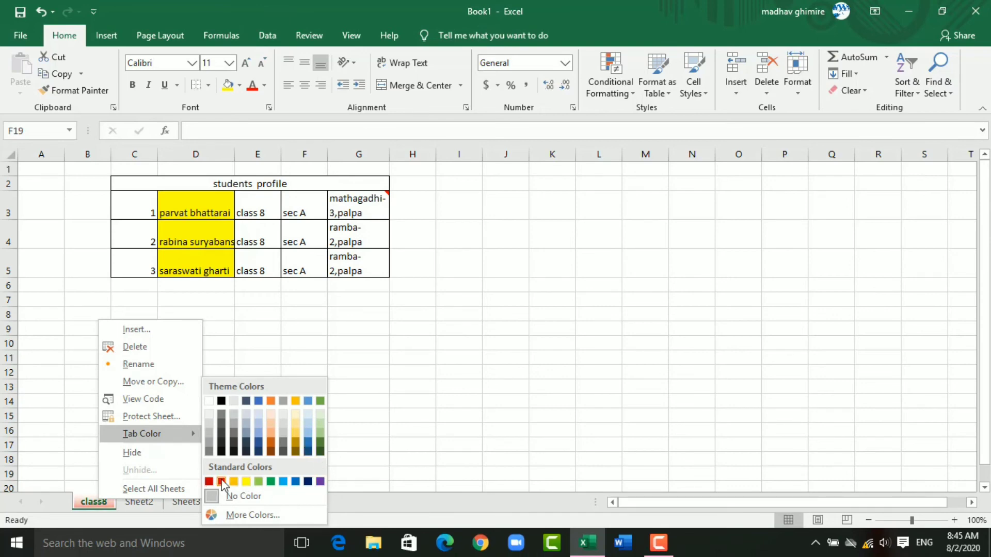
{"action": "left_click", "coordinate": [221, 482]}
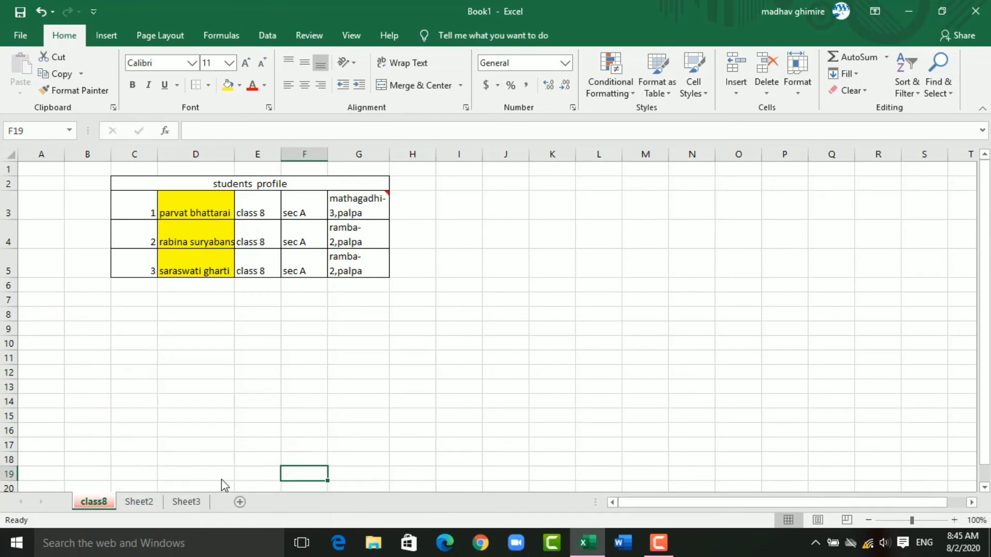
{"action": "left_click", "coordinate": [142, 505]}
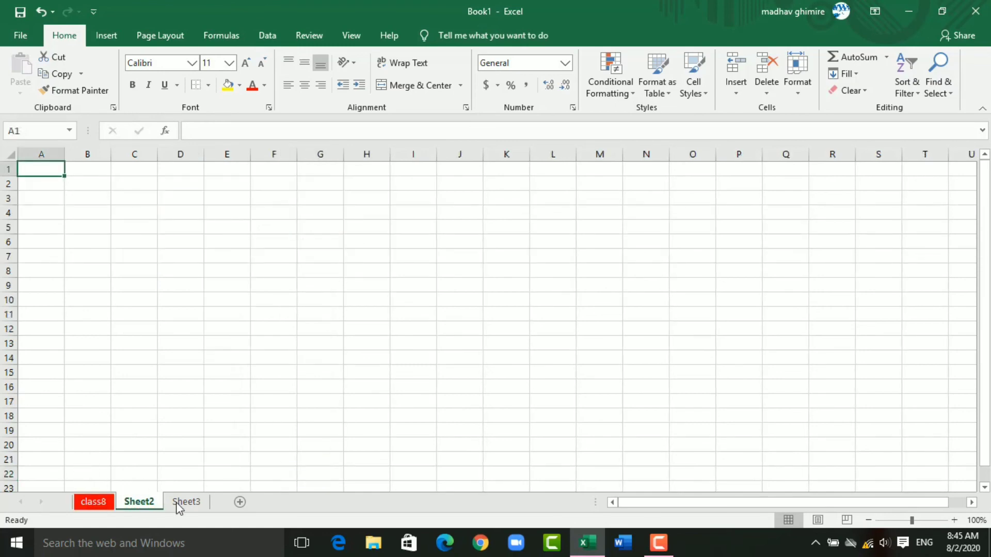
{"action": "right_click", "coordinate": [138, 503]}
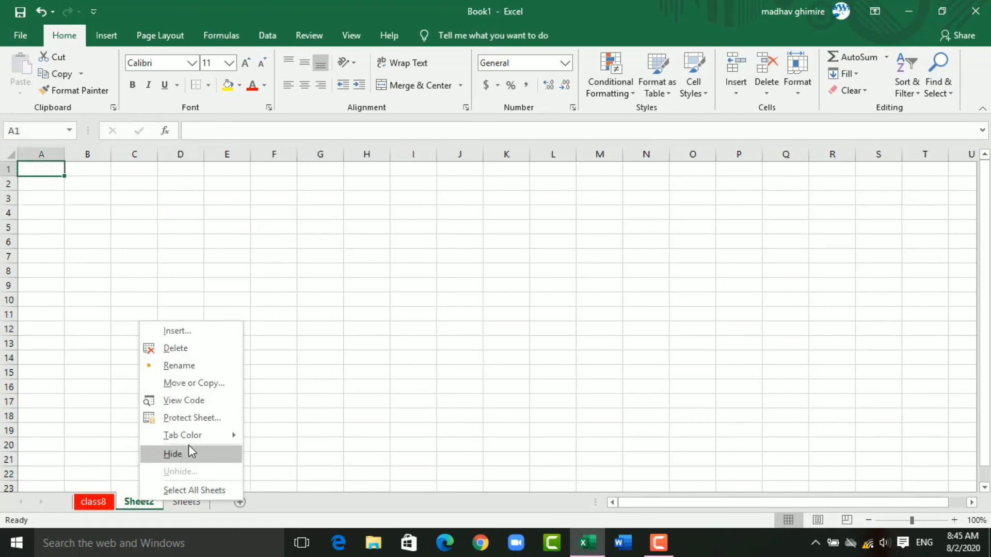
{"action": "mouse_move", "coordinate": [186, 435]}
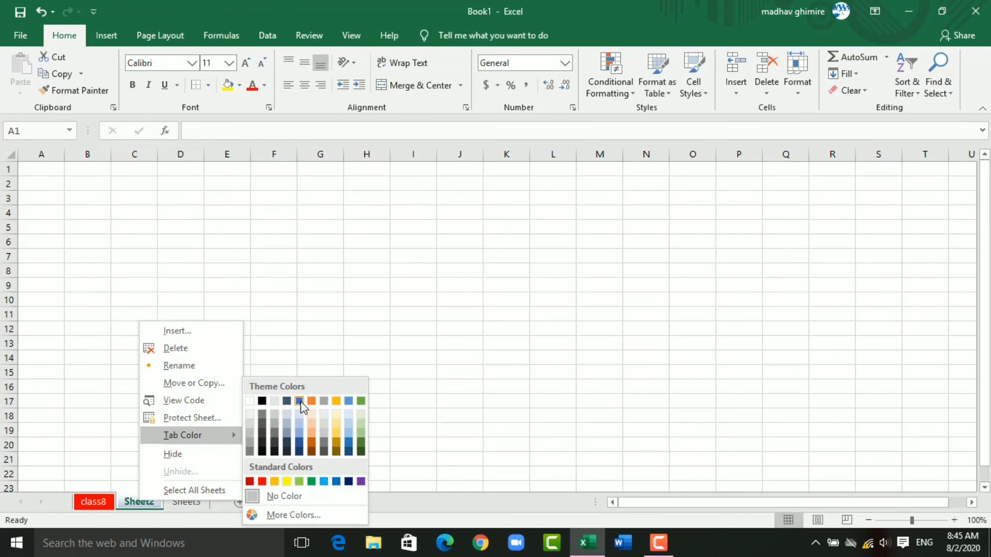
{"action": "left_click", "coordinate": [305, 402]}
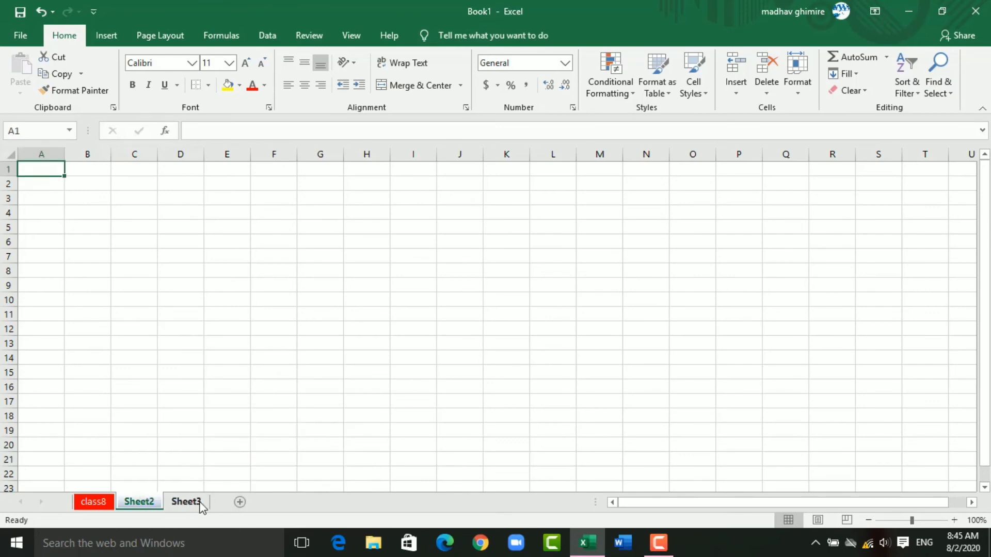
{"action": "left_click", "coordinate": [201, 505]}
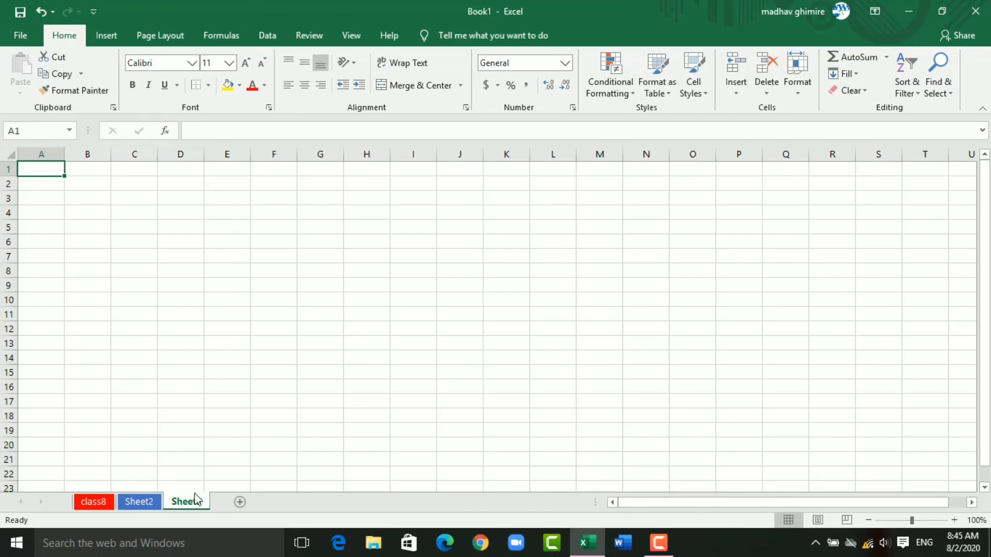
{"action": "left_click", "coordinate": [98, 499]}
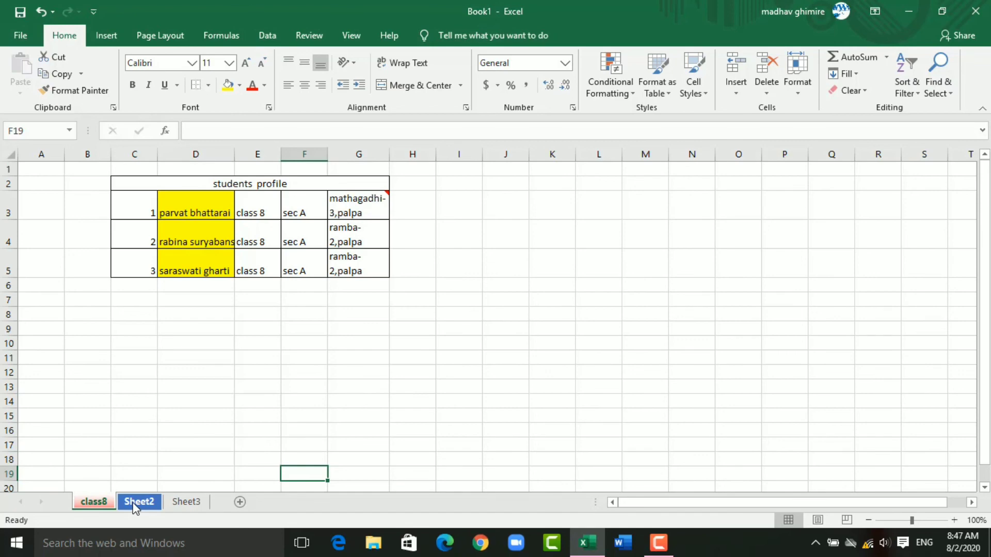
Step: Move Sheet2 after Sheet3 so the tabs read class8, Sheet3, Sheet2
{"action": "left_click", "coordinate": [137, 502]}
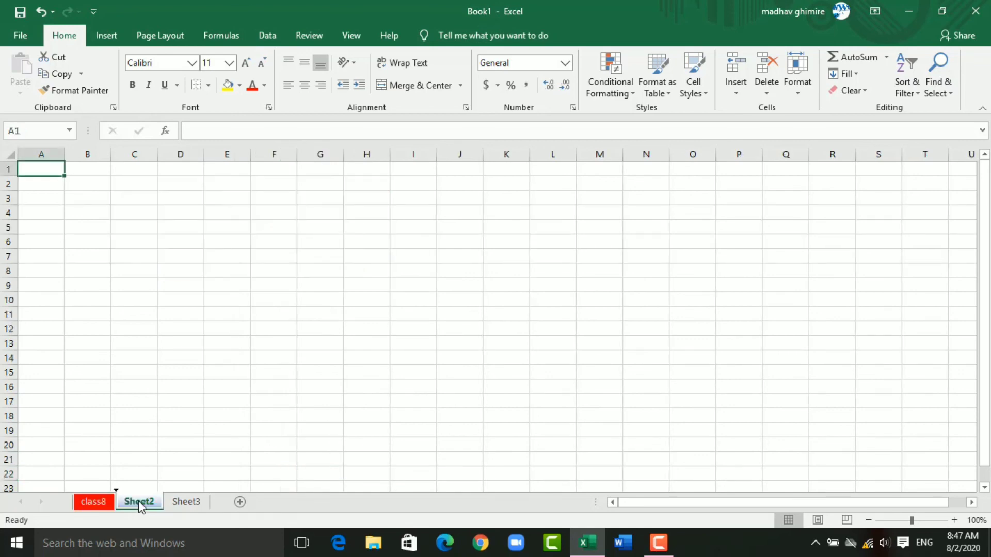
{"action": "mouse_move", "coordinate": [138, 503]}
{"action": "left_mouse_down"}
{"action": "mouse_move", "coordinate": [200, 474]}
{"action": "mouse_move", "coordinate": [224, 503]}
{"action": "left_mouse_up"}
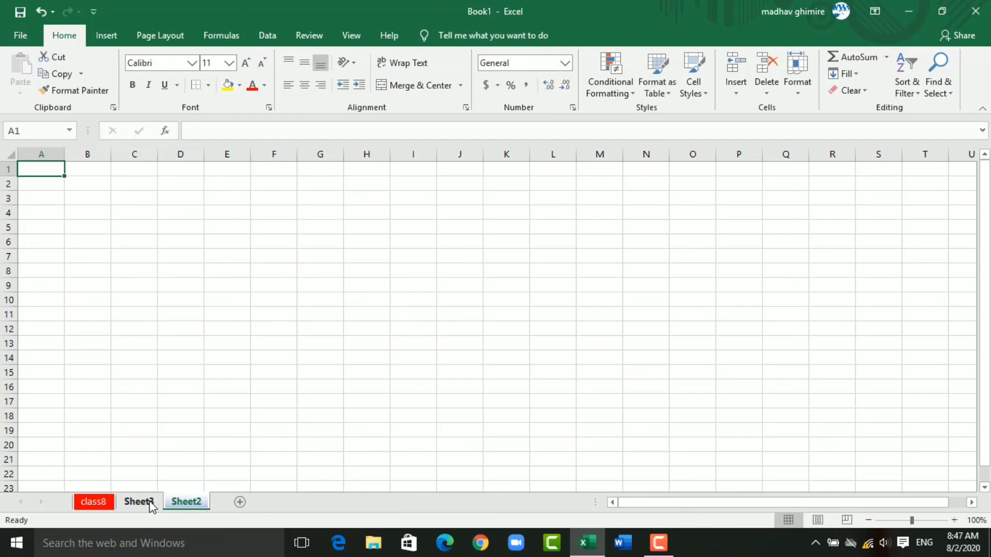
{"action": "left_click", "coordinate": [151, 506]}
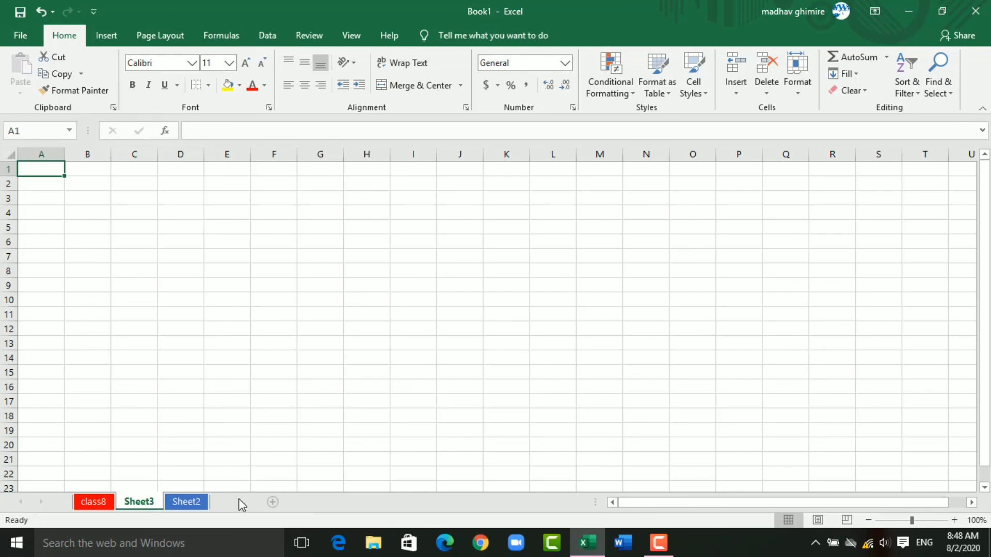
Step: Insert a new Sheet4, delete it again, and return to the class8 sheet
{"action": "left_click", "coordinate": [240, 502]}
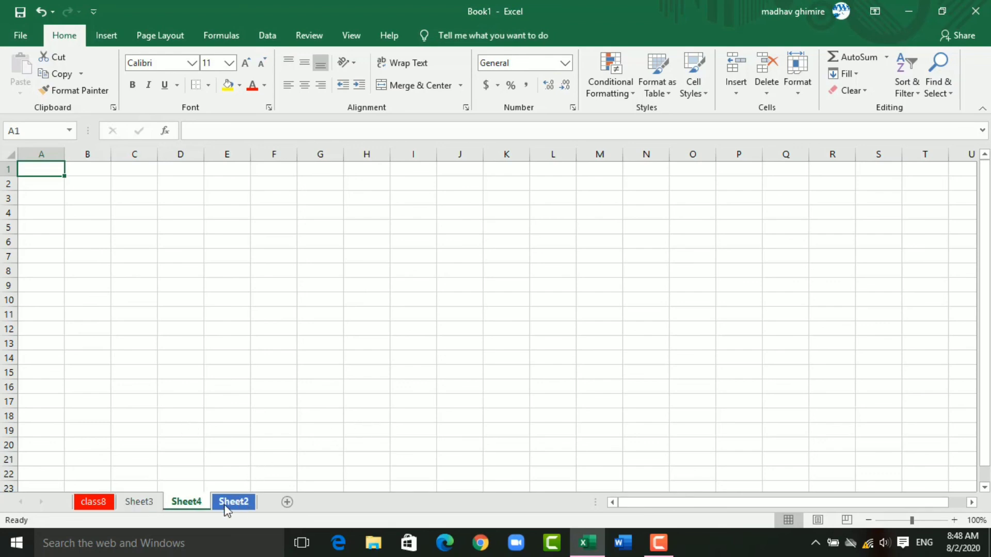
{"action": "right_click", "coordinate": [187, 503]}
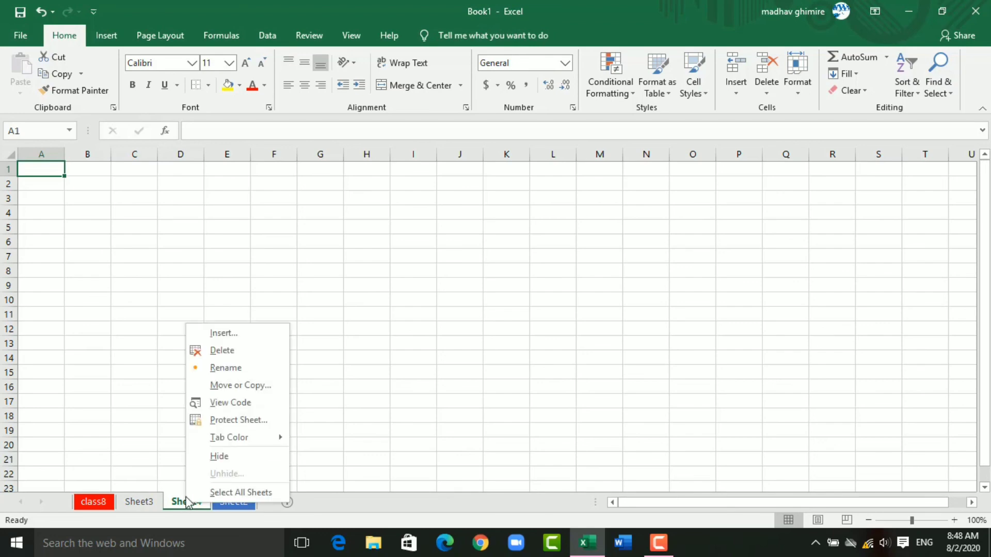
{"action": "left_click", "coordinate": [225, 351]}
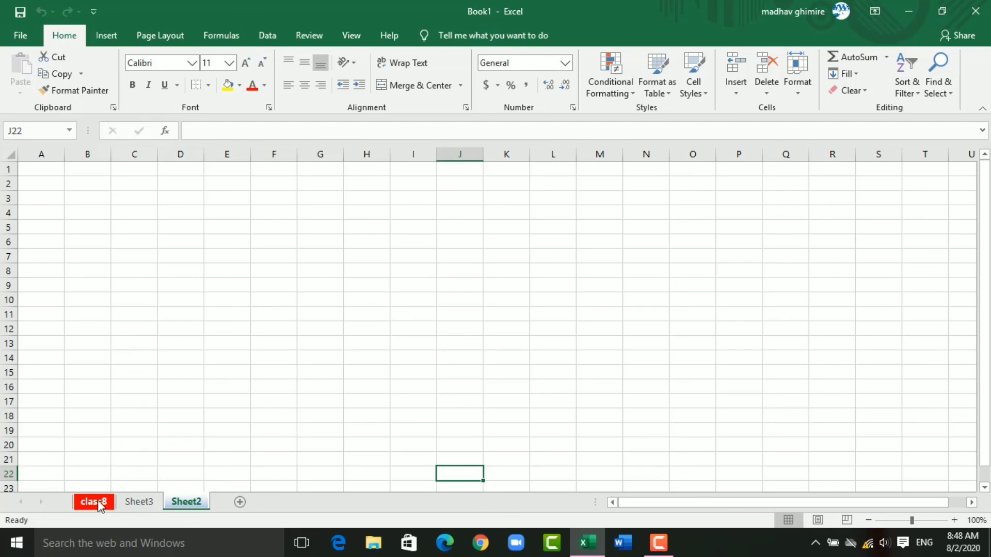
{"action": "left_click", "coordinate": [98, 500]}
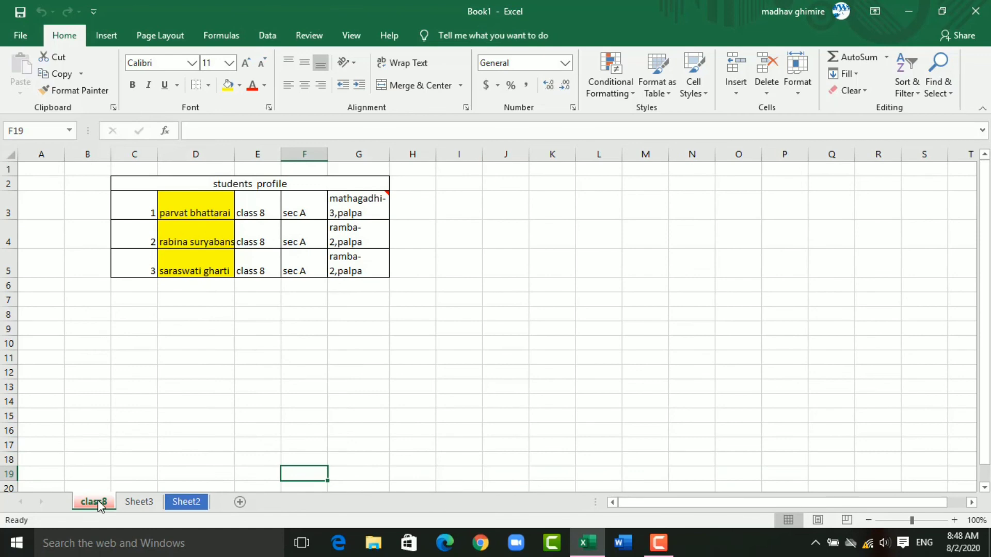
Step: Copy the class8 sheet, creating class8 (2) placed before the original
{"action": "right_click", "coordinate": [98, 500]}
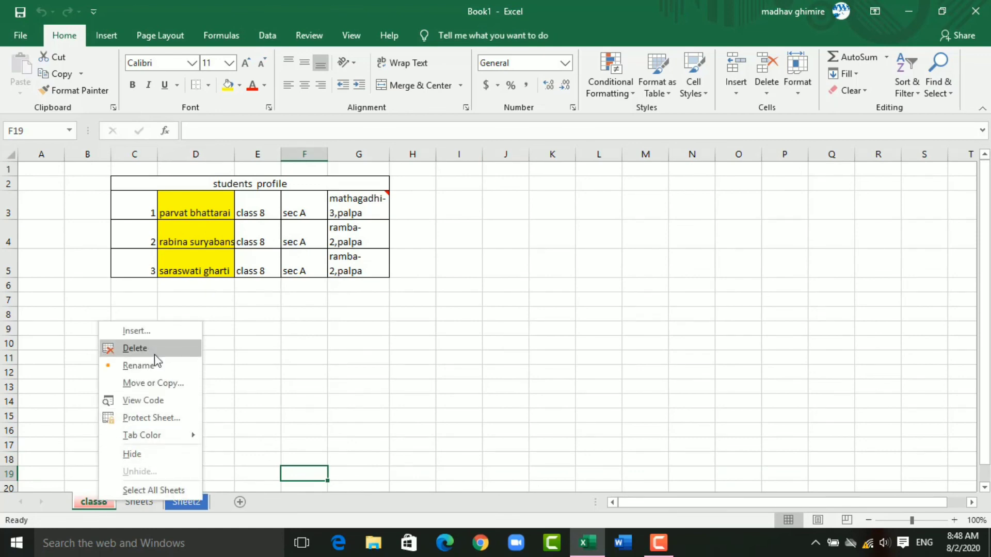
{"action": "left_click", "coordinate": [170, 385]}
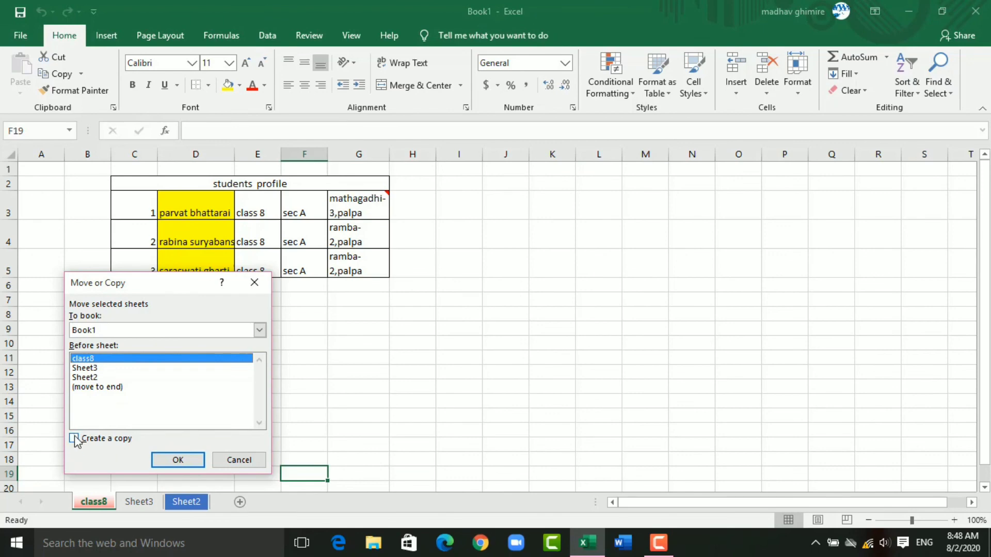
{"action": "left_click", "coordinate": [74, 439]}
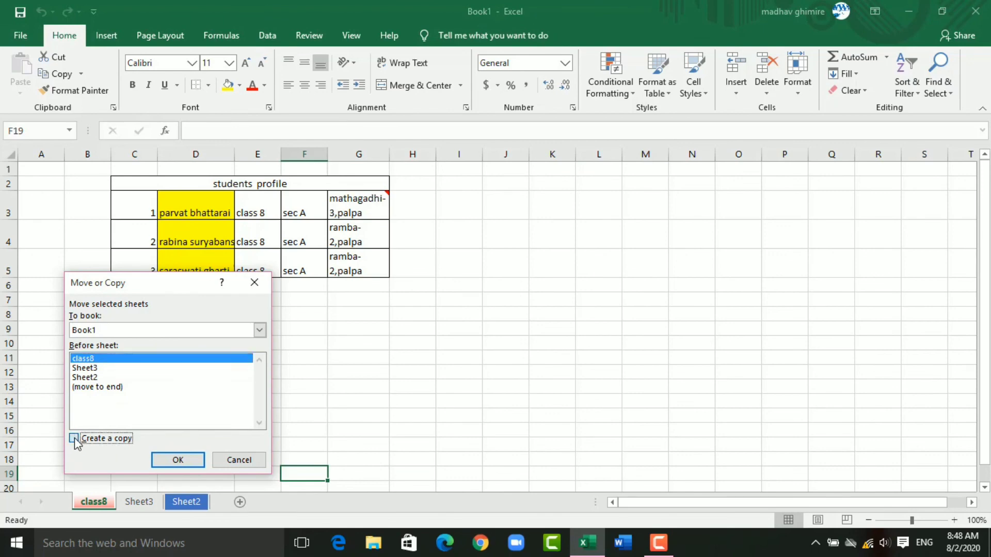
{"action": "left_click", "coordinate": [178, 460]}
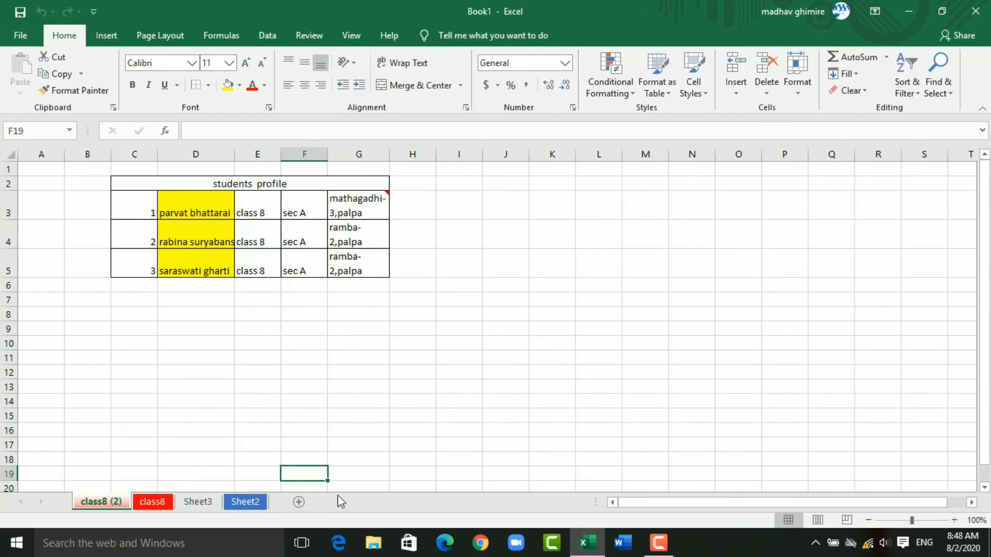
{"action": "left_click", "coordinate": [330, 458]}
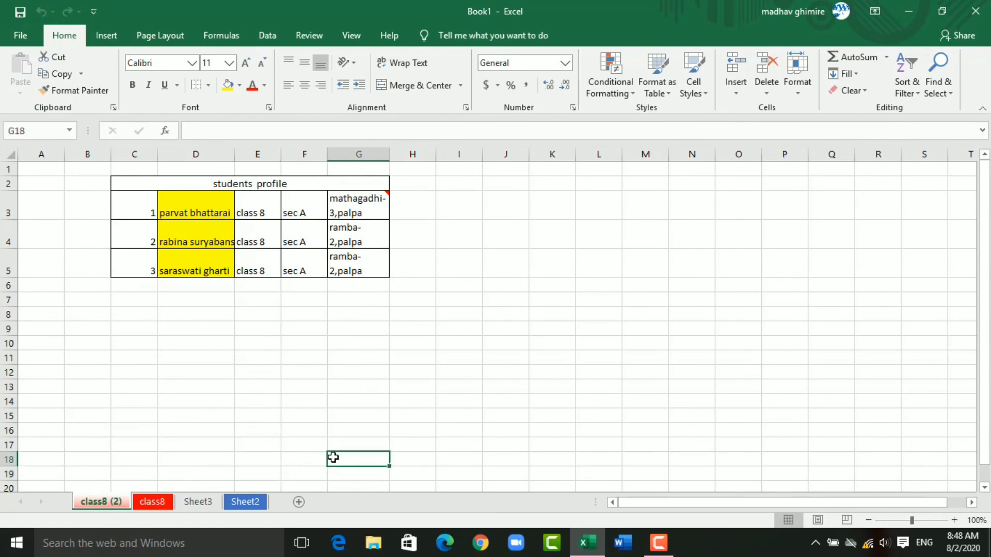
{"action": "left_click", "coordinate": [199, 504]}
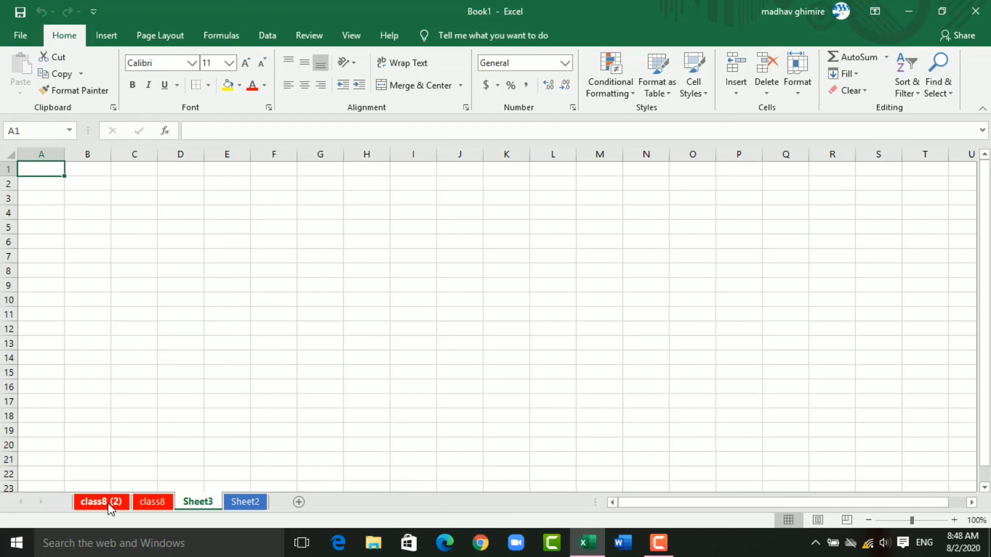
{"action": "left_click", "coordinate": [110, 505]}
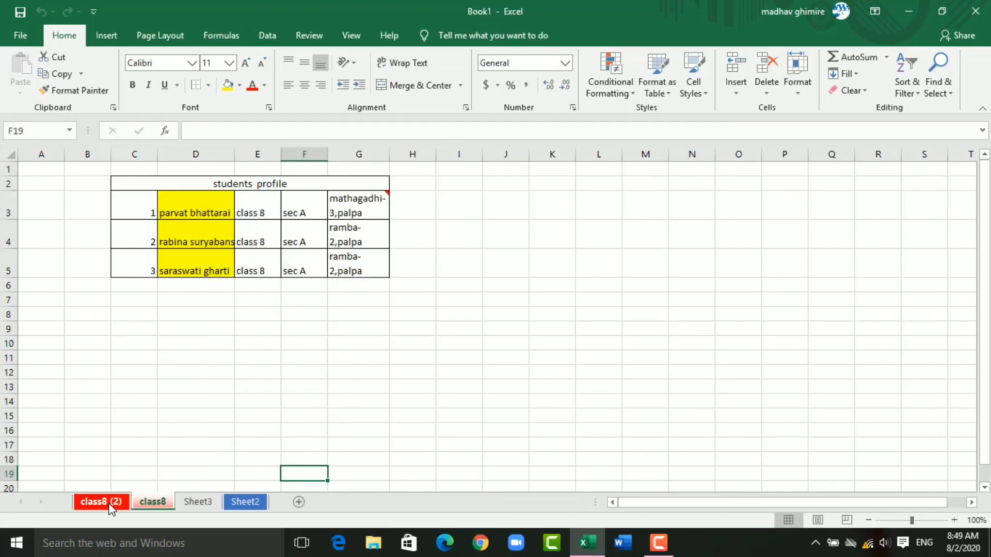